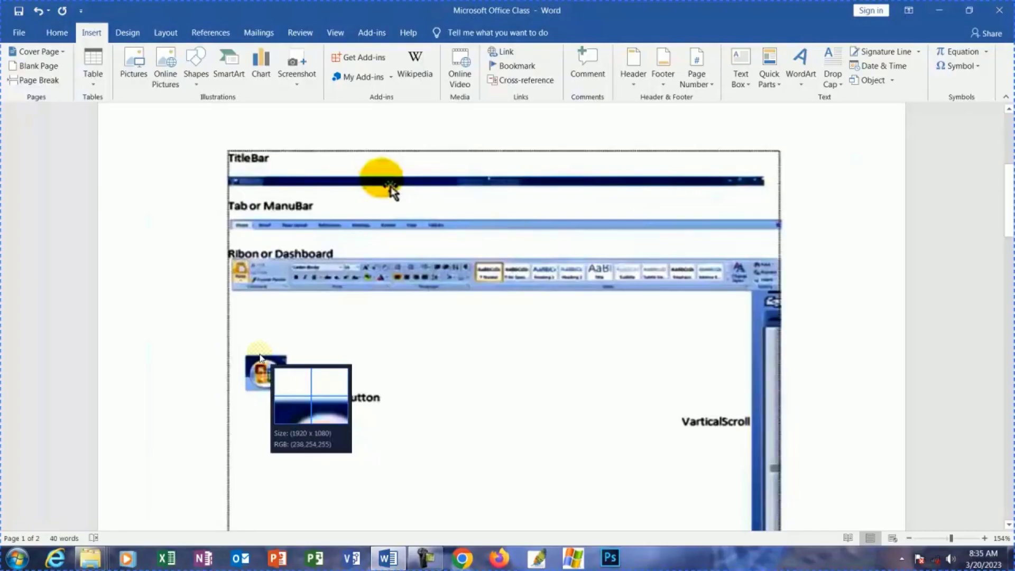
Step: Frame the Office Button picture and its label with a screen-capture selection, and discard the capture
drag(238, 341, 400, 412)
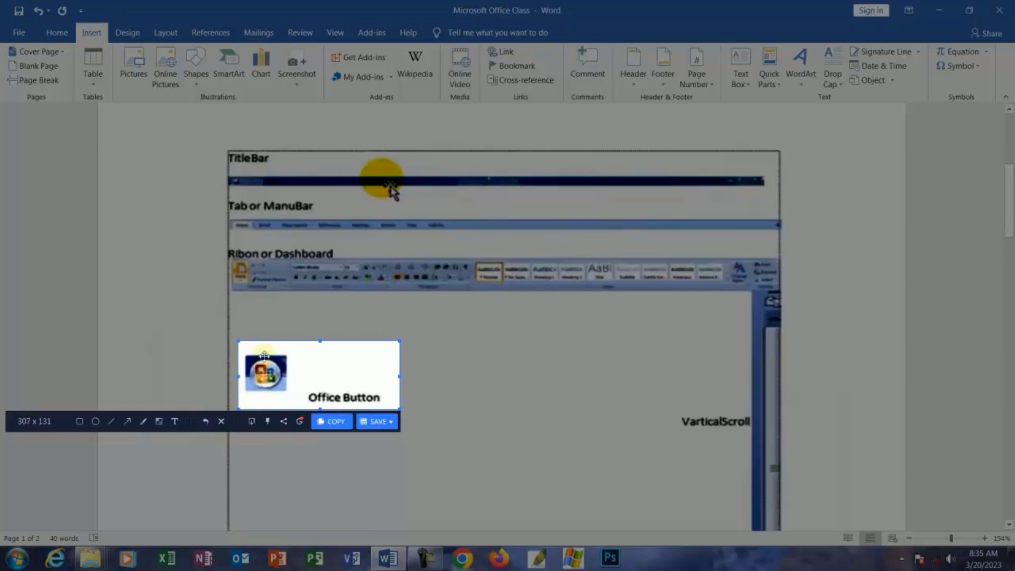
click(220, 423)
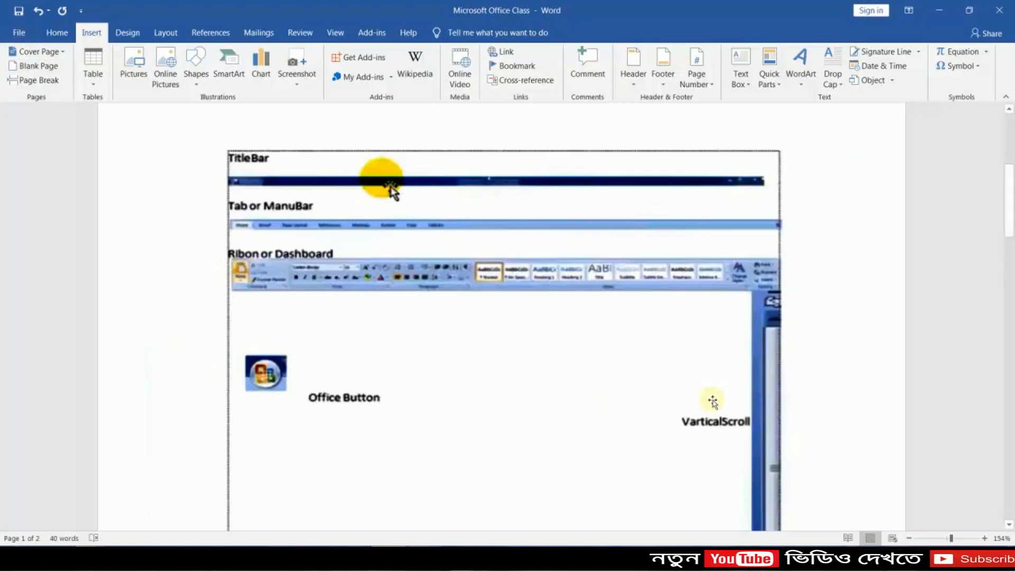
Step: Frame the document's zoom controls with a screen-capture selection and close the capture
scroll(733, 402, down, 3)
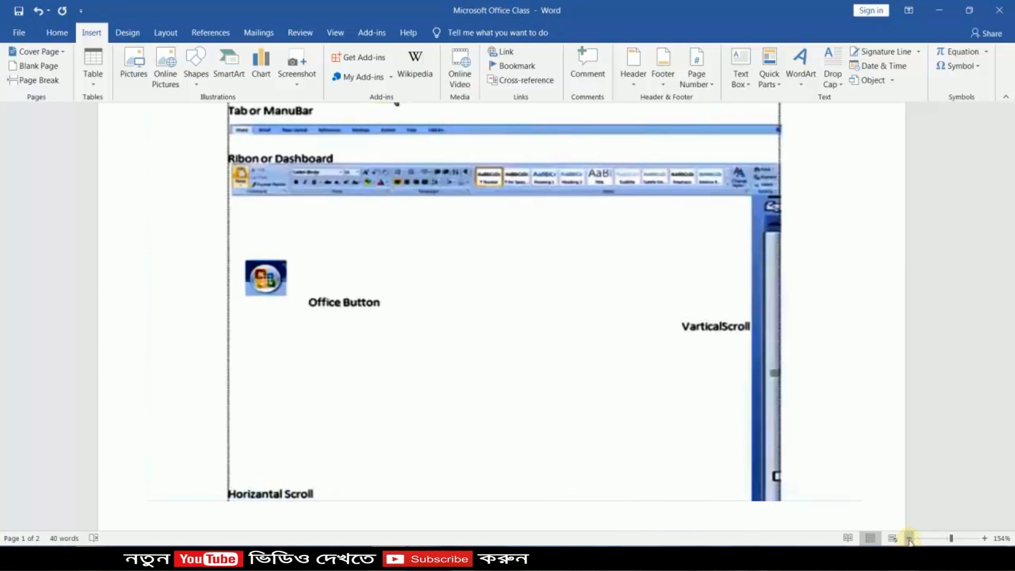
key(Print)
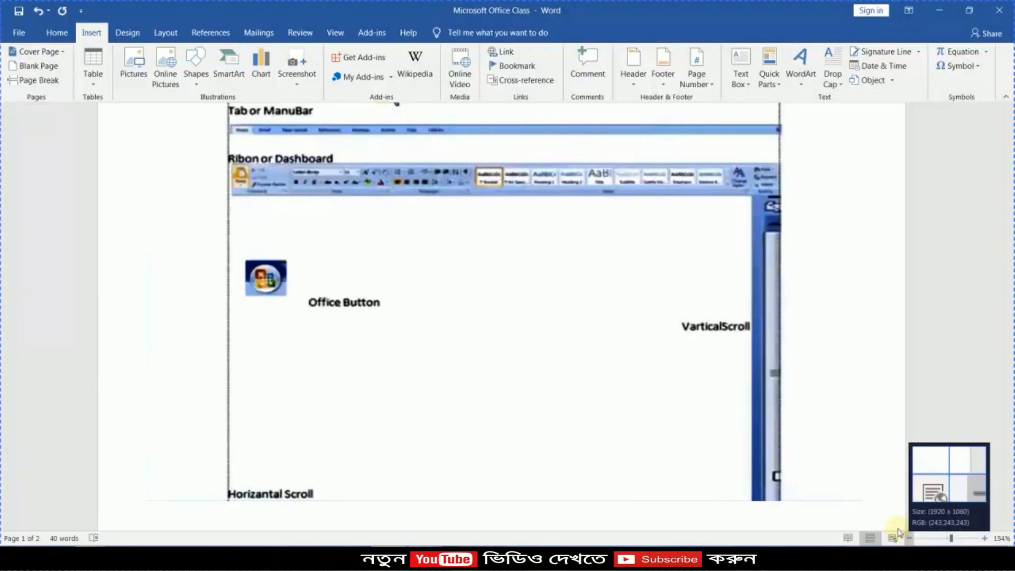
drag(897, 527, 1012, 546)
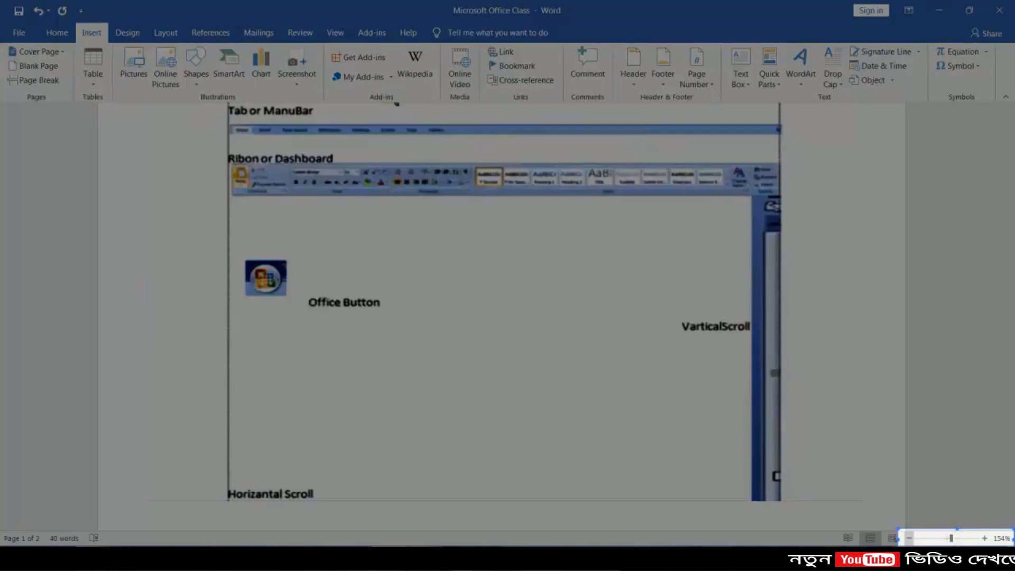
key(Return)
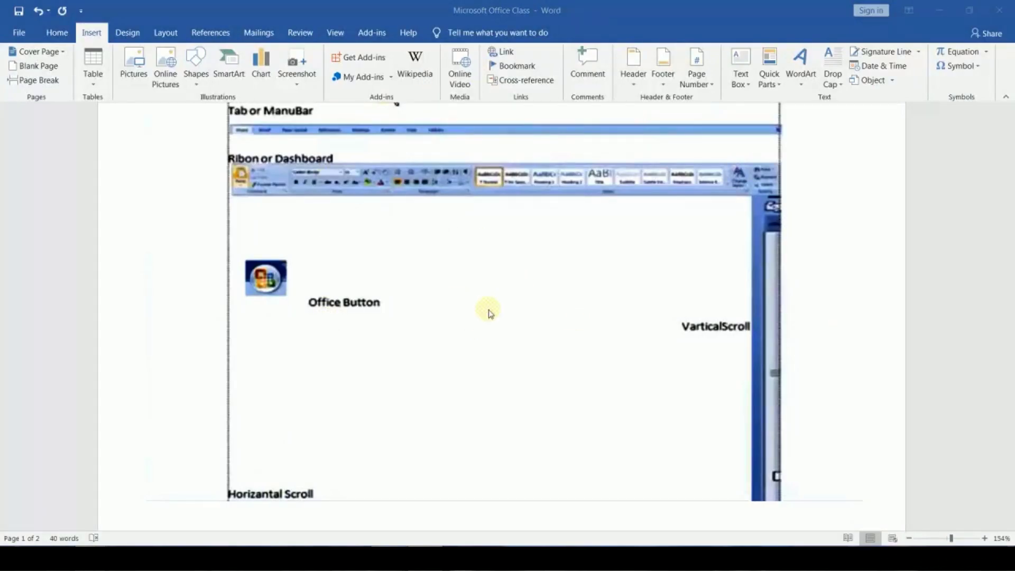
Step: Demonstrate the document zoom by enlarging the page to 170% and reducing it to 120%
click(985, 538)
click(985, 538)
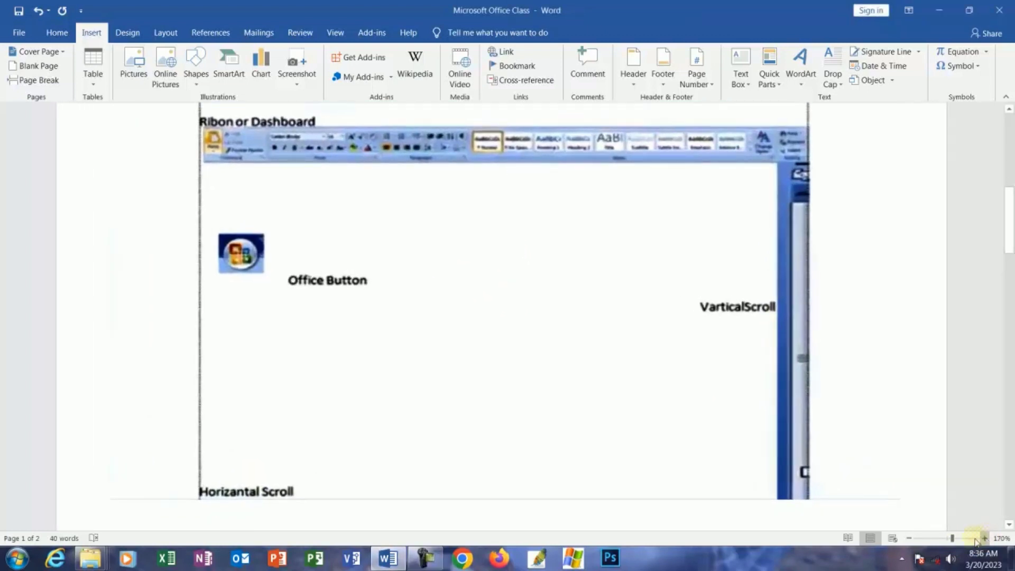
click(910, 538)
click(909, 537)
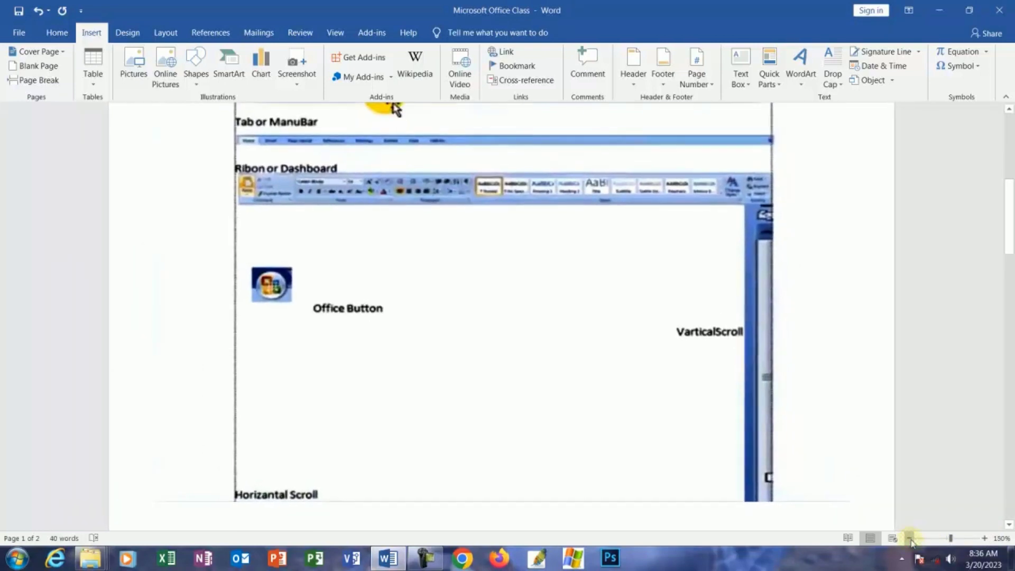
click(909, 537)
click(909, 538)
click(909, 538)
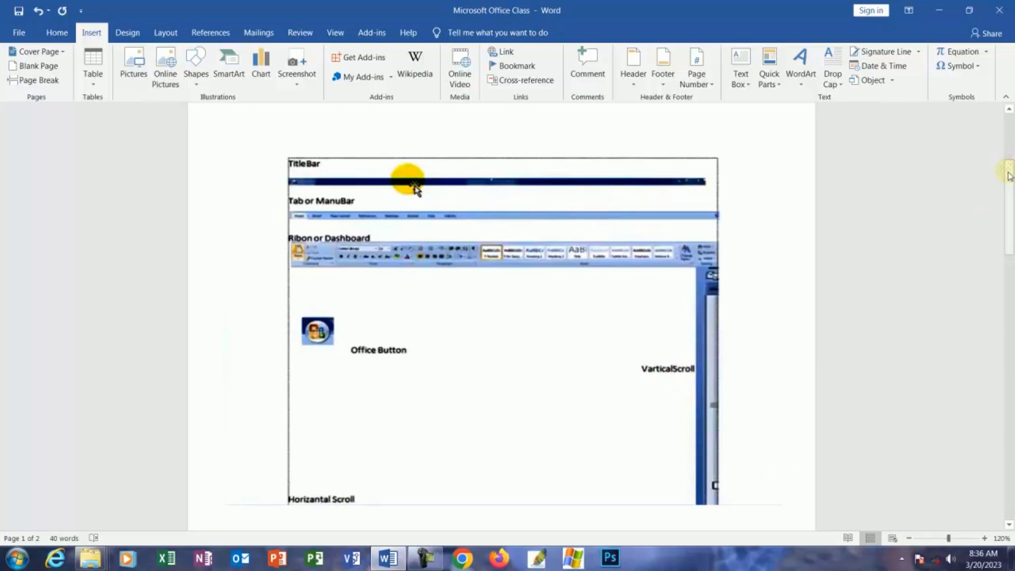
Step: Frame the vertical scroll bar with a screen-capture selection, discard the capture, and use the bar to move through the page
key(Print)
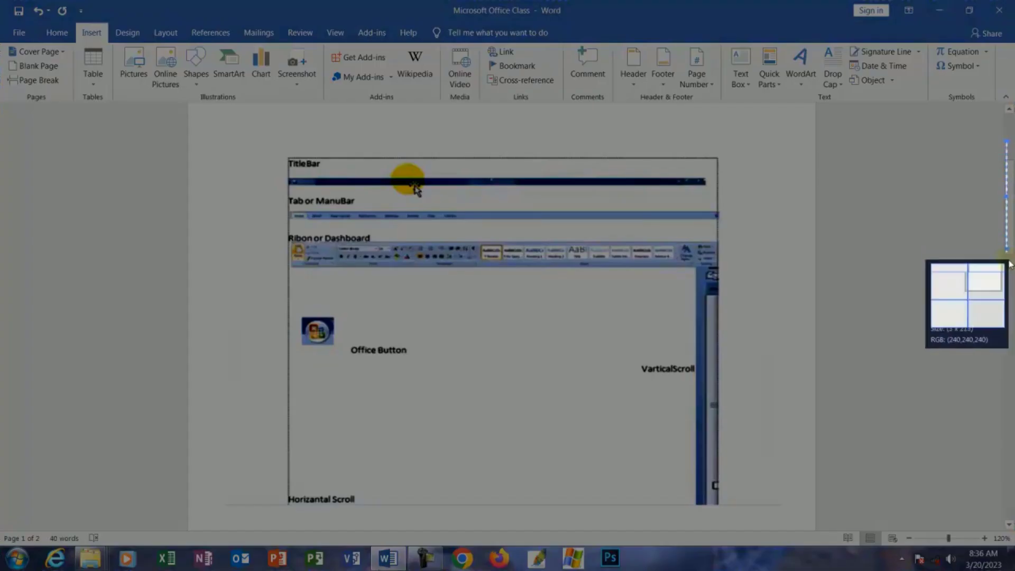
drag(1009, 265, 1013, 311)
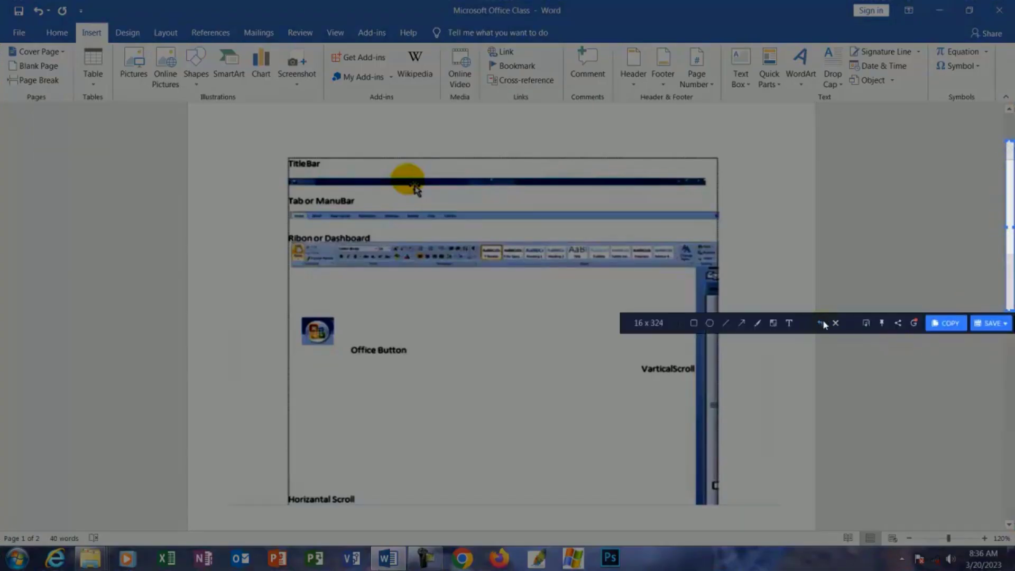
click(836, 322)
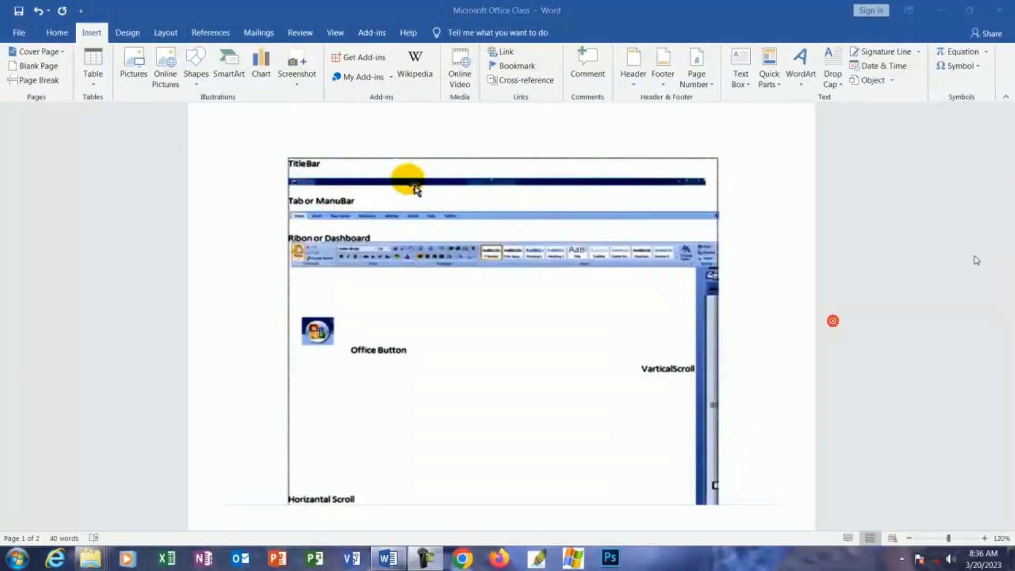
click(802, 381)
click(1010, 213)
mouse_move(1011, 246)
mouse_down()
mouse_move(1010, 286)
mouse_move(1009, 186)
mouse_move(1001, 229)
mouse_up()
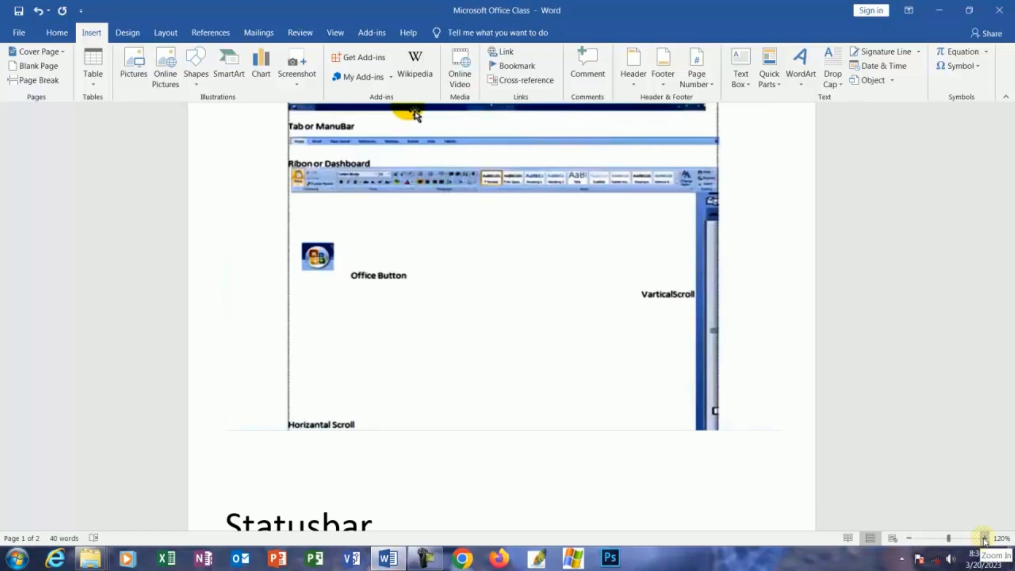
Step: Zoom the document in to 220% so the page becomes wider than the window
click(984, 538)
click(983, 538)
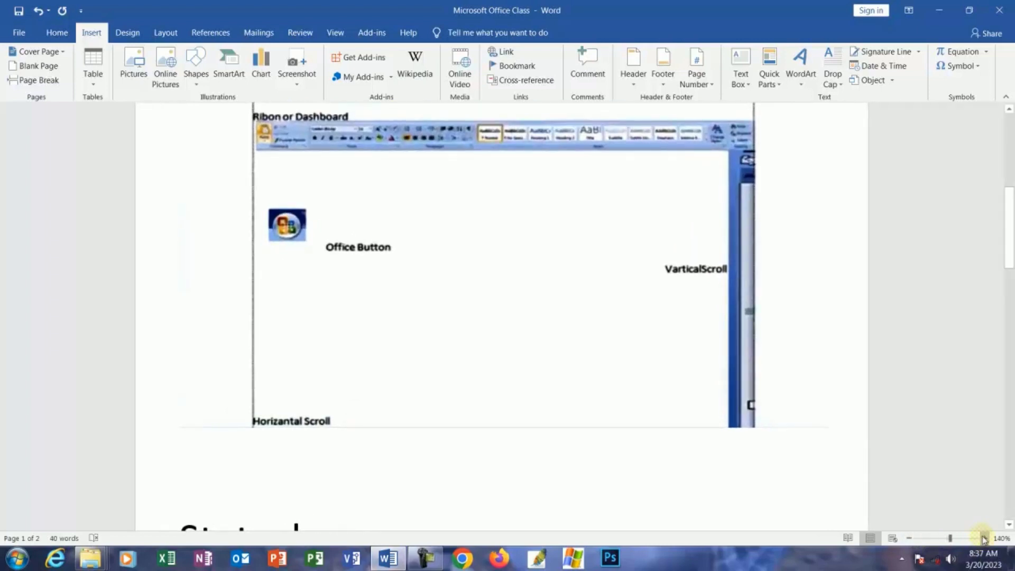
click(984, 537)
click(984, 538)
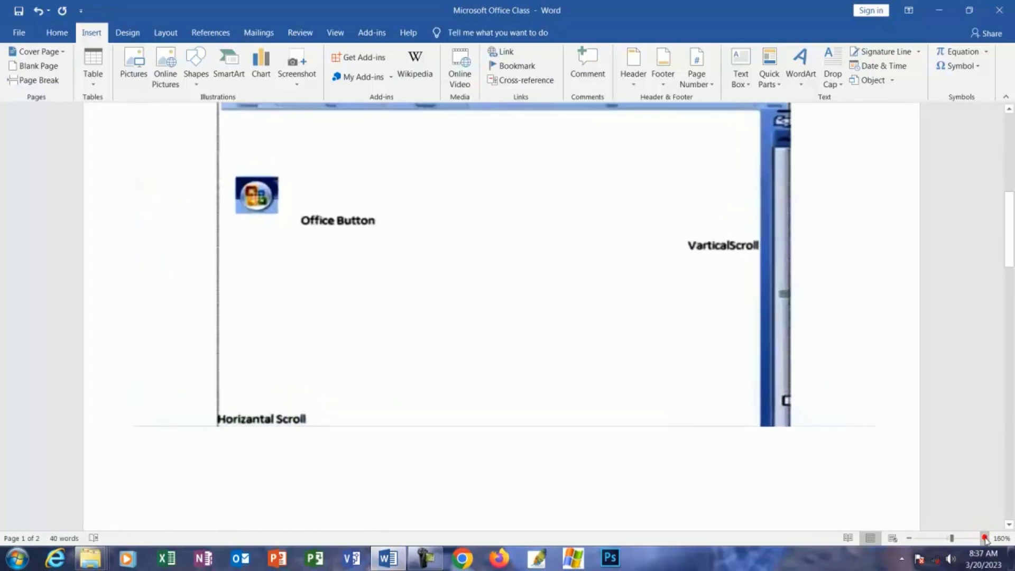
click(984, 538)
click(984, 538)
click(984, 538)
click(984, 538)
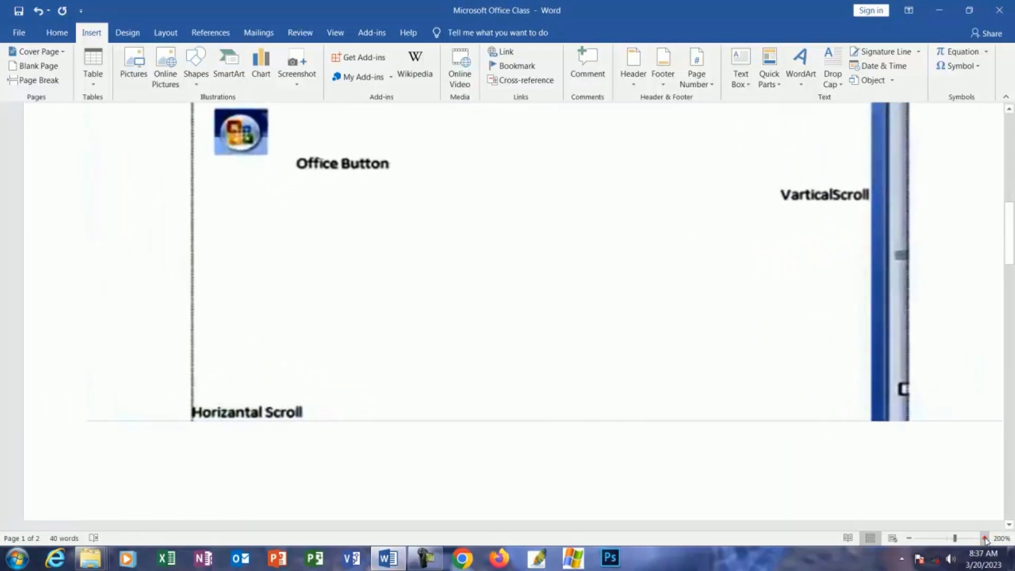
click(984, 538)
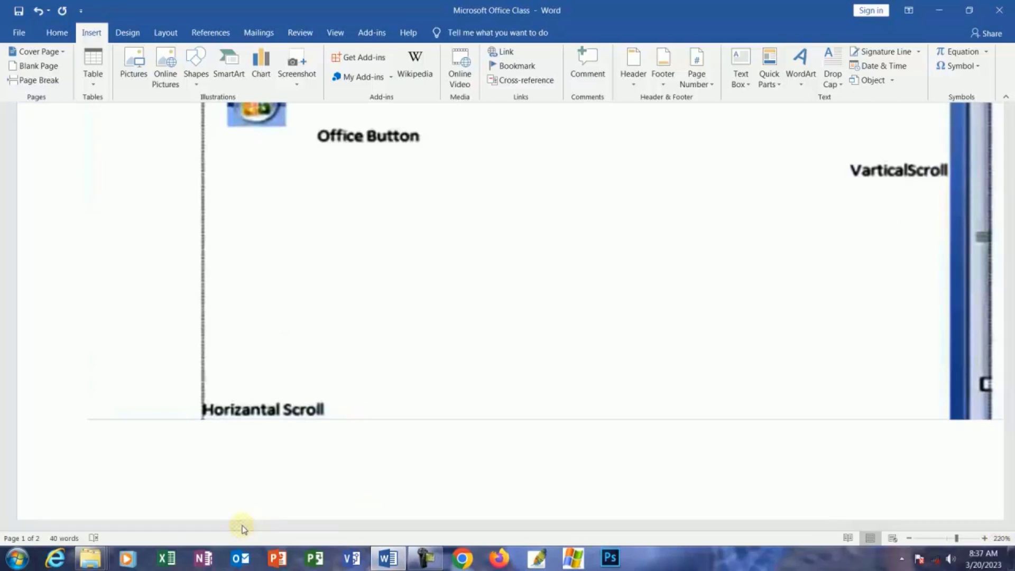
Step: Move the enlarged page sideways and back, and look down to the Statusbar heading and back to the Horizantal Scroll label
drag(242, 527, 585, 525)
drag(467, 531, 248, 529)
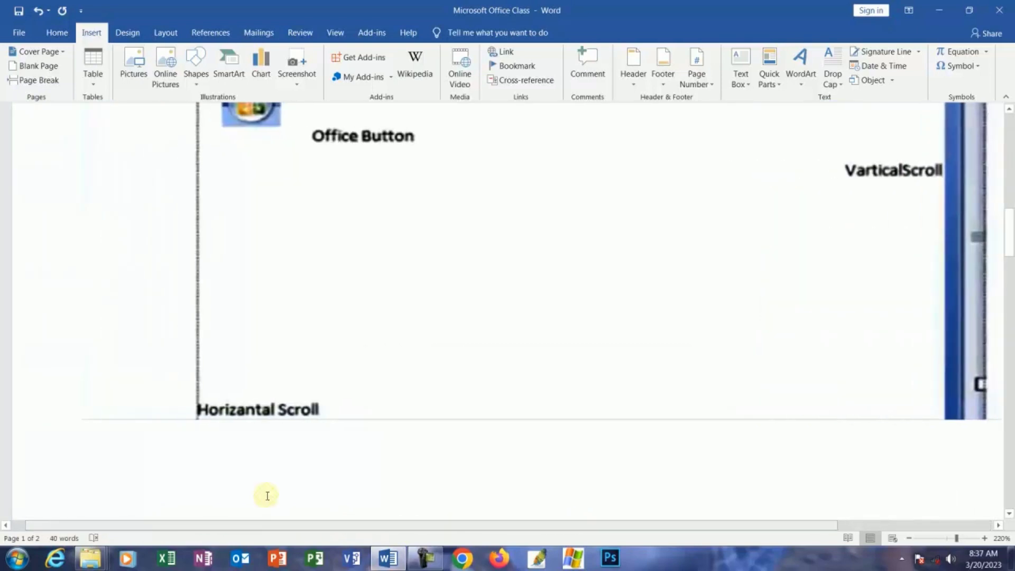
scroll(291, 459, down, 8)
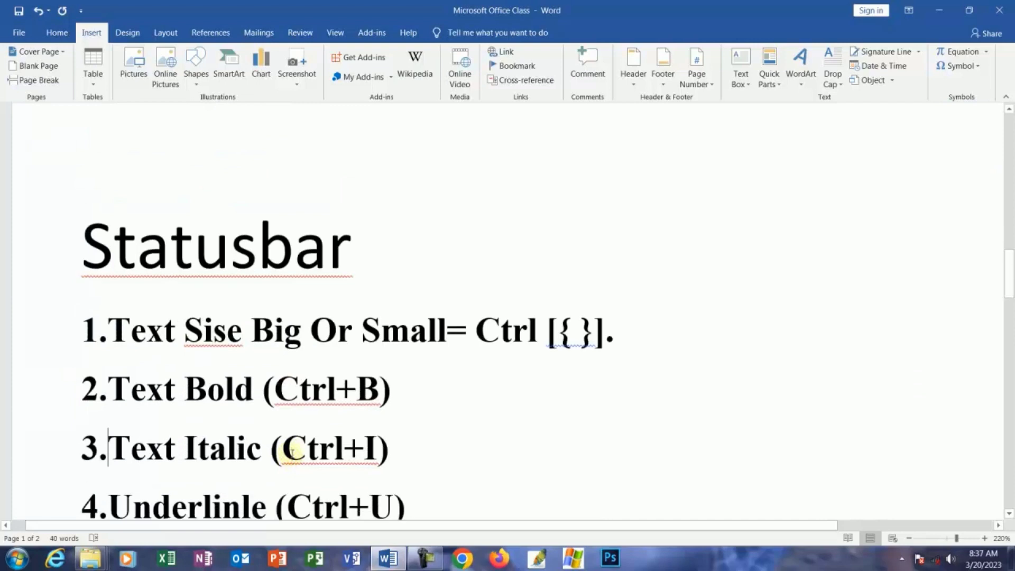
scroll(290, 450, up, 3)
scroll(290, 445, up, 2)
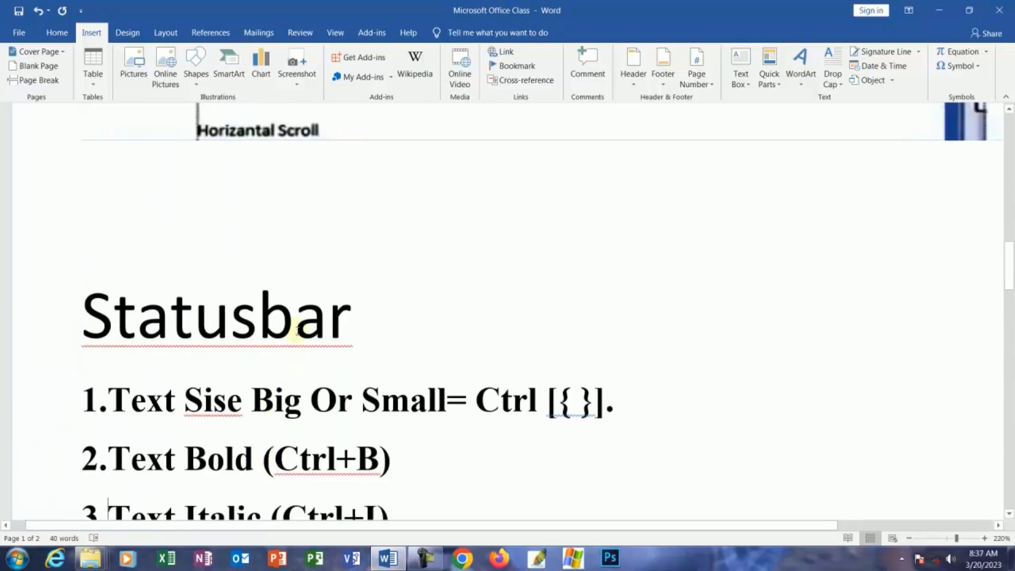
scroll(301, 339, up, 5)
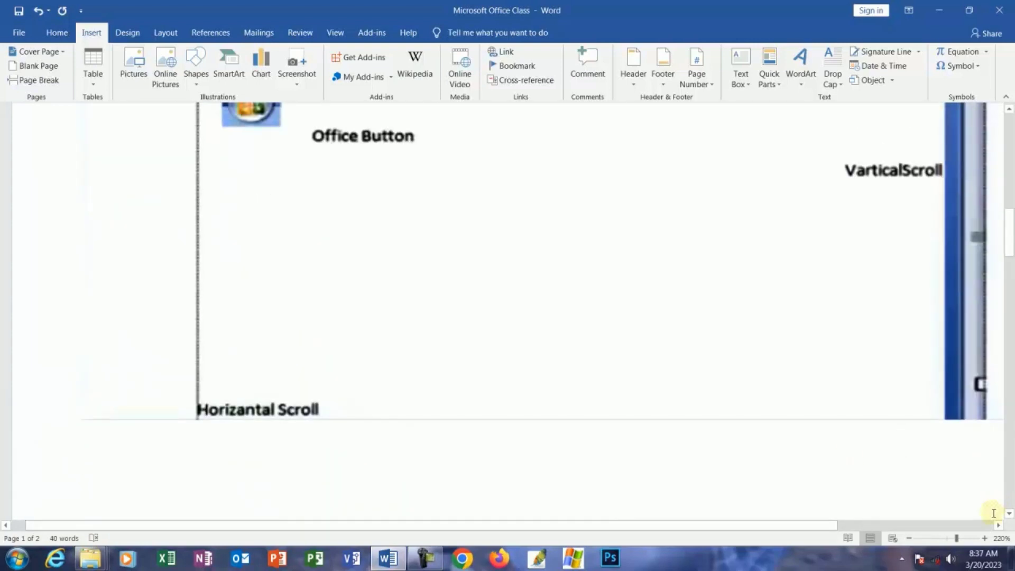
Step: Set the document zoom to 103% and place the cursor at the end of the text-size line below the Statusbar heading
click(947, 537)
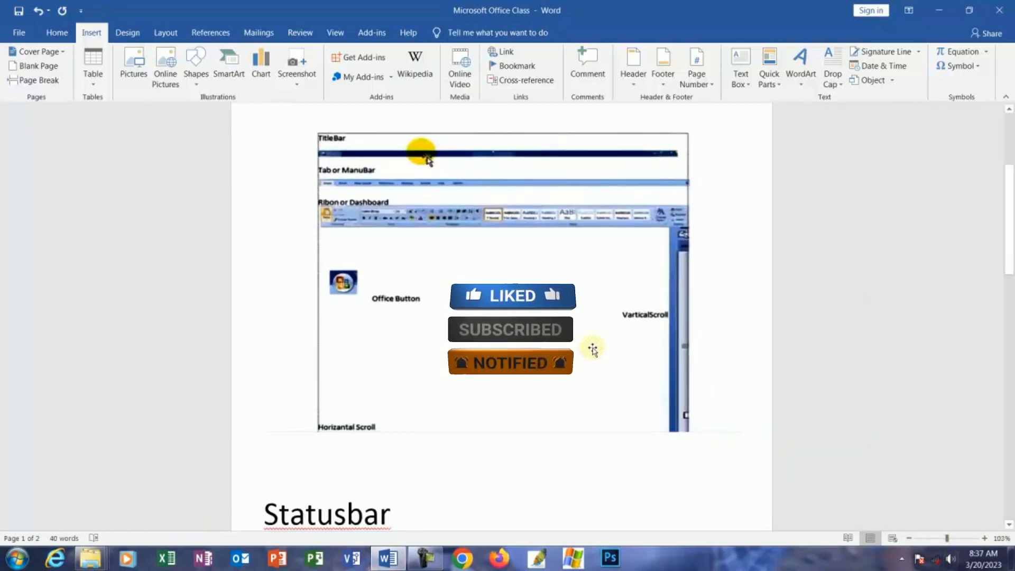
scroll(594, 350, down, 3)
scroll(395, 365, up, 1)
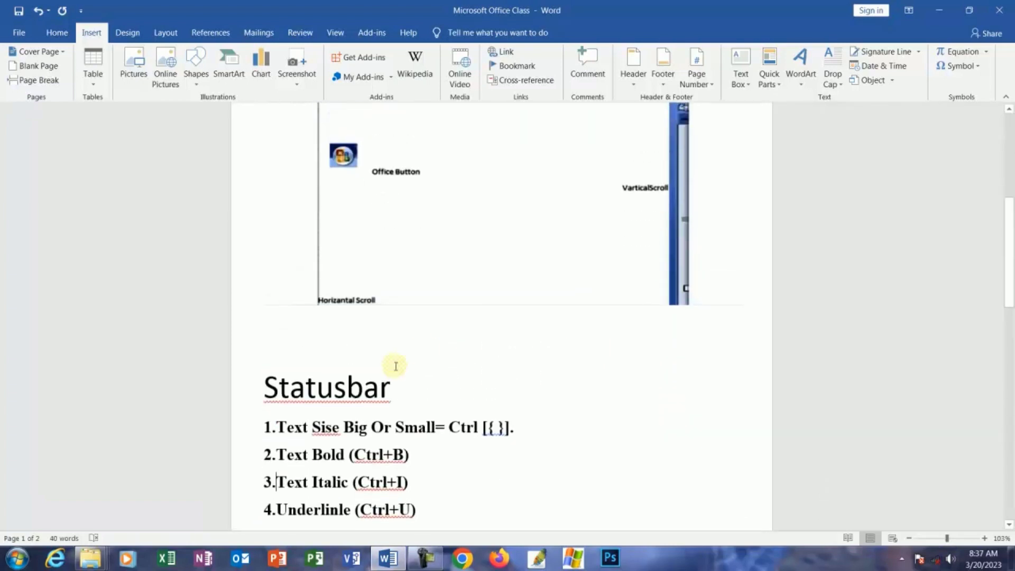
scroll(392, 379, down, 1)
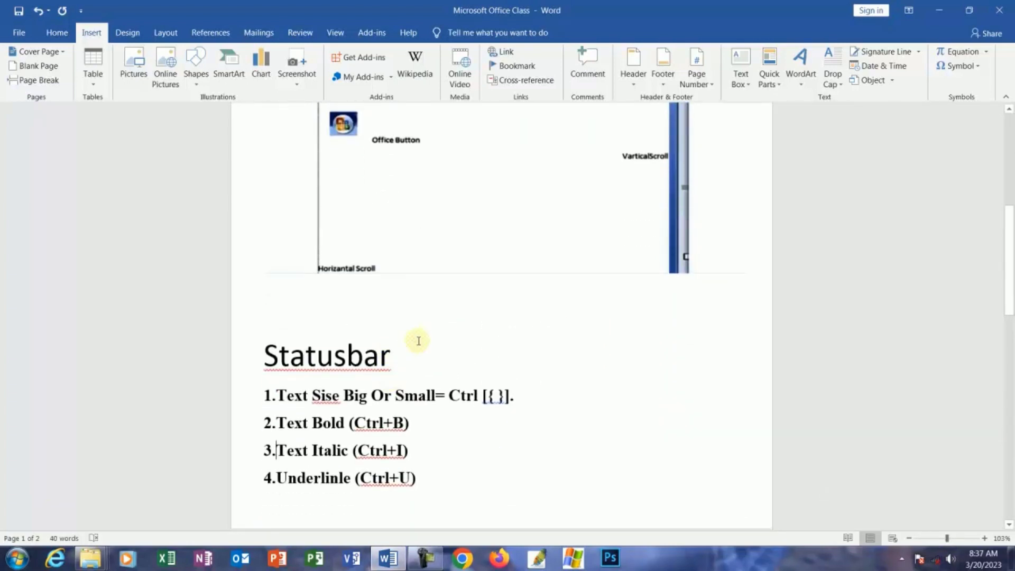
scroll(393, 370, down, 1)
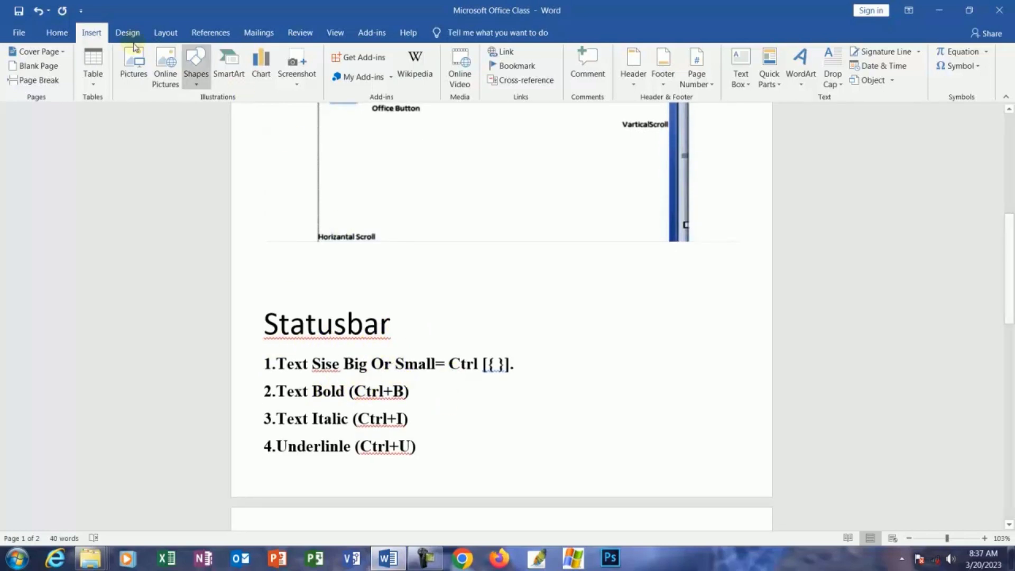
click(57, 32)
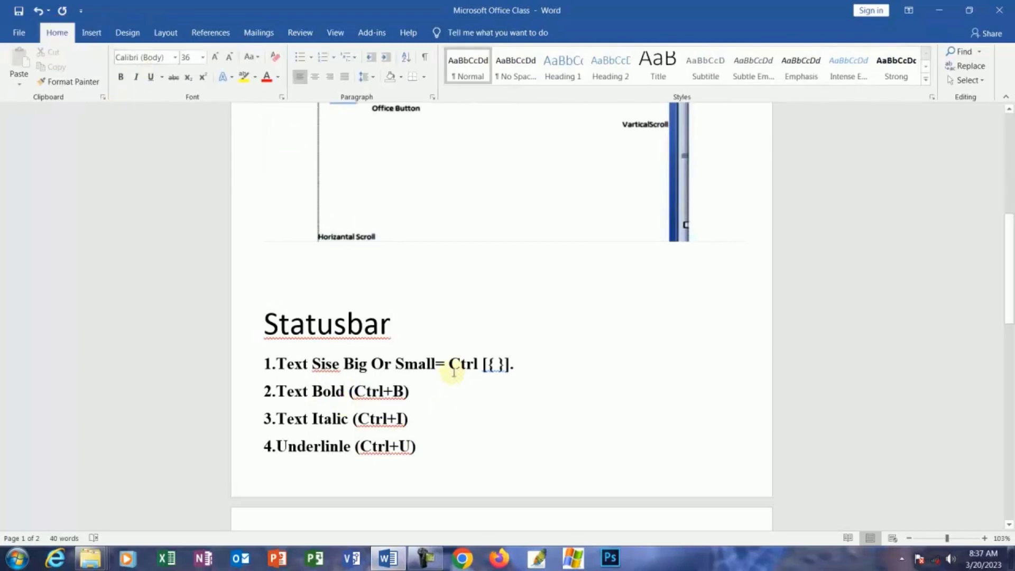
click(515, 369)
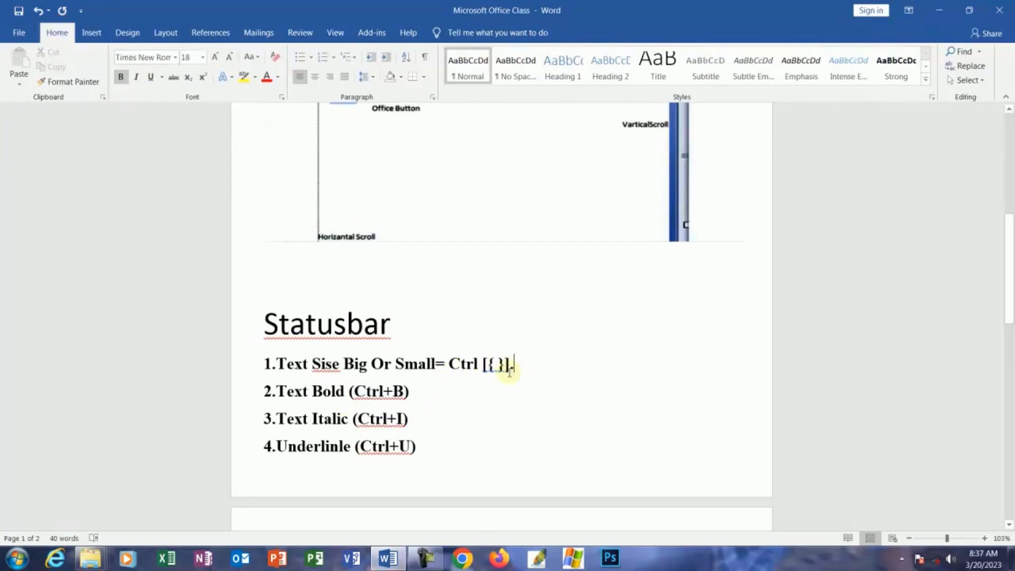
scroll(434, 378, down, 1)
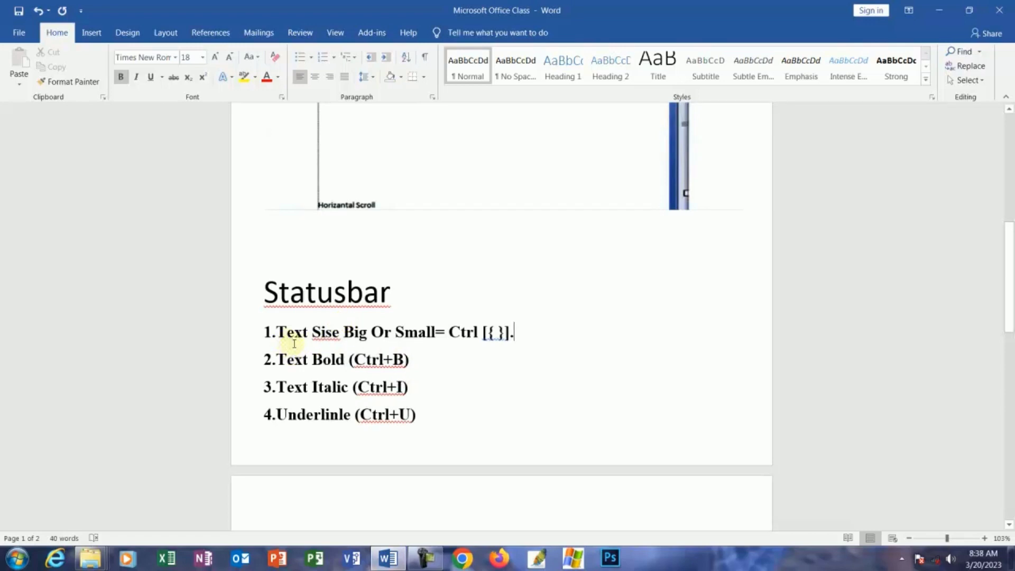
scroll(312, 344, down, 1)
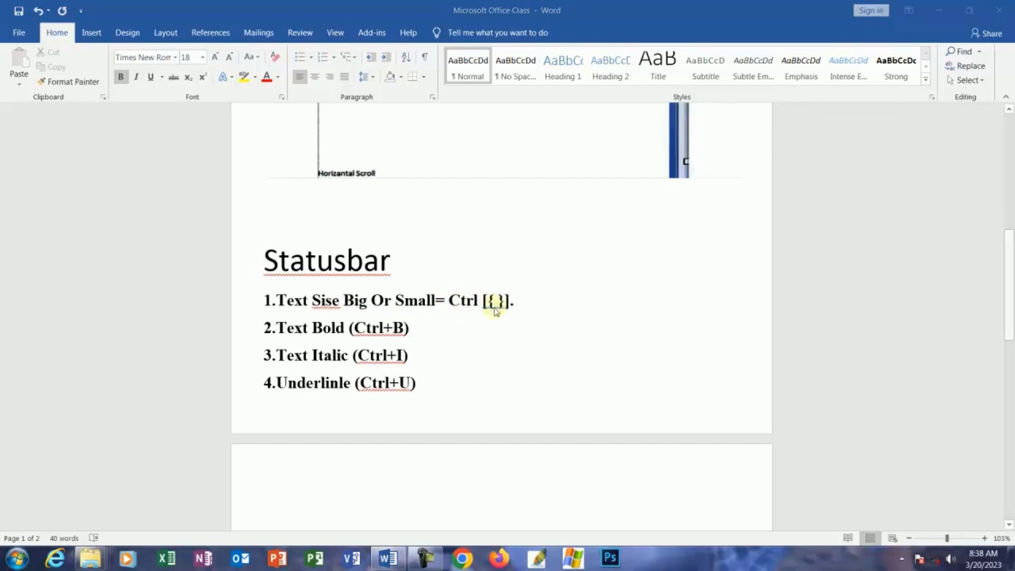
Step: Frame the word Ctrl in the text-size line with a screen-capture selection and discard the capture
mouse_move(493, 305)
mouse_down()
mouse_move(454, 294)
mouse_move(444, 271)
mouse_up()
drag(448, 277, 452, 290)
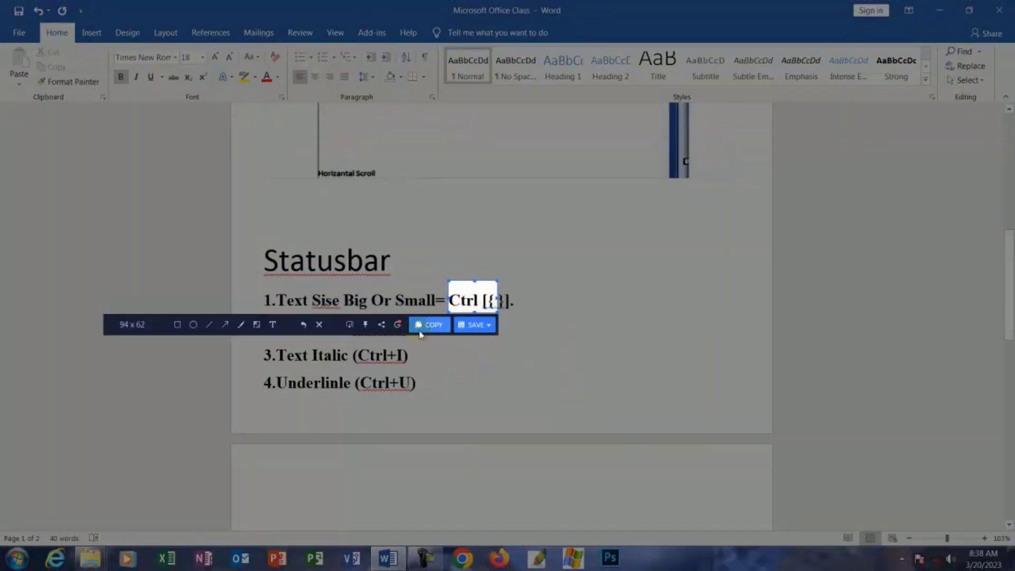
click(318, 326)
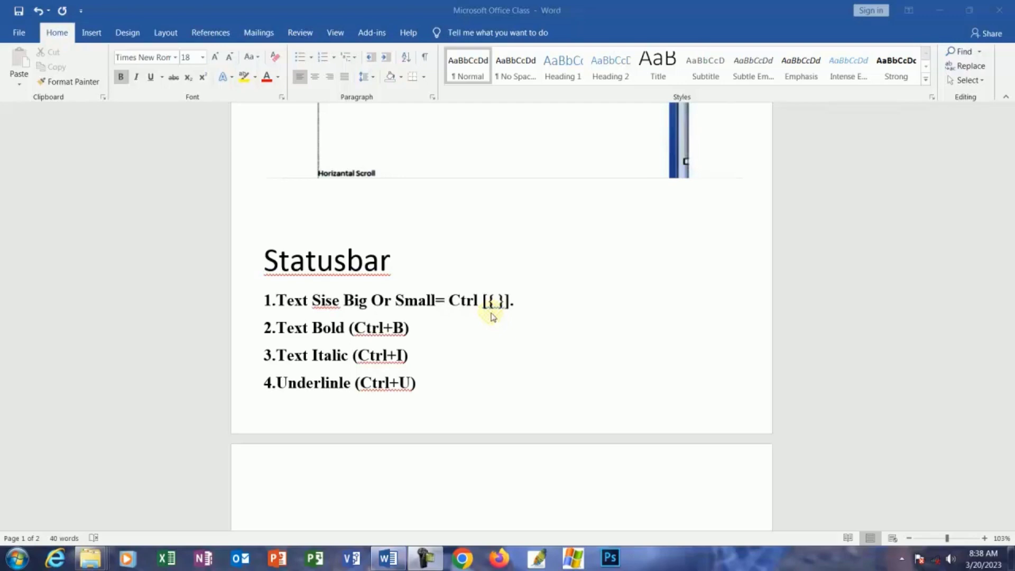
Step: Frame the closing brackets at the end of the text-size line with a screen-capture selection and discard the capture
key(Print)
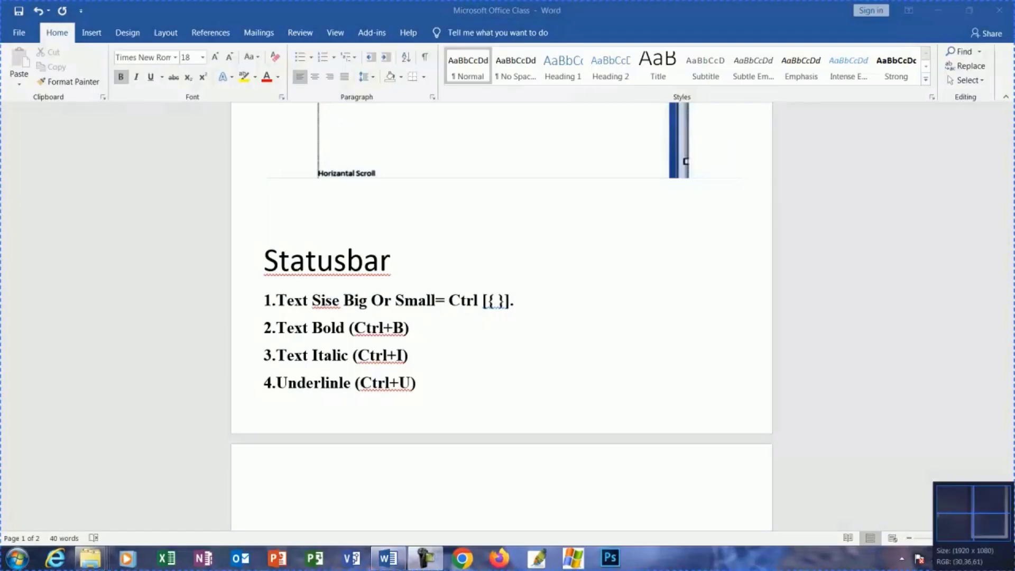
drag(491, 268, 526, 308)
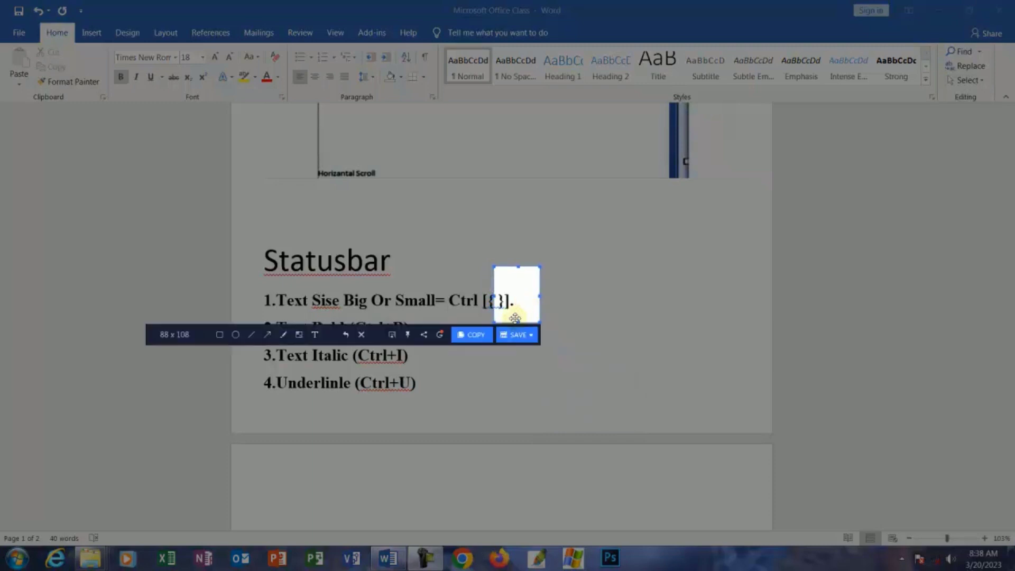
click(362, 335)
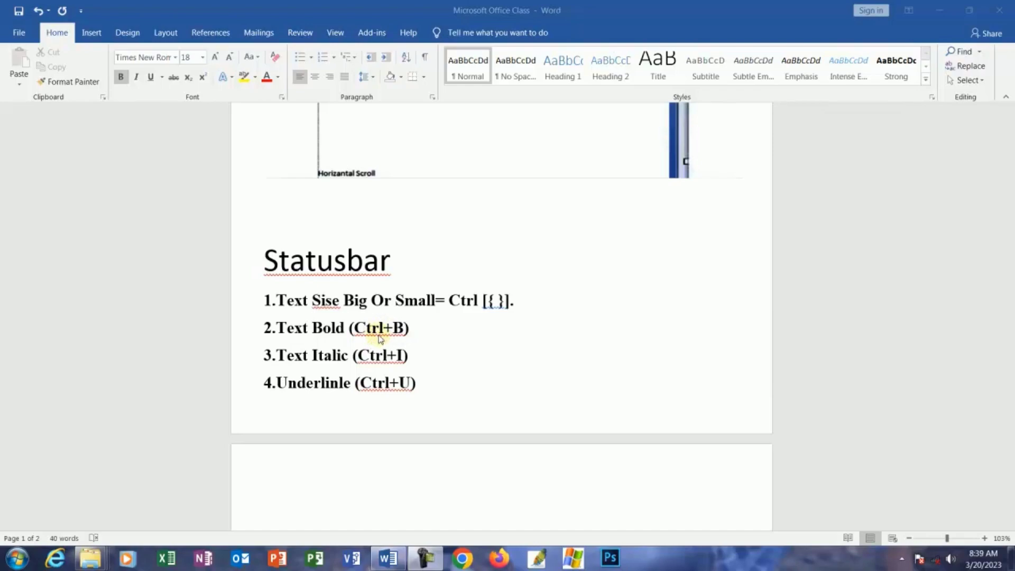
Step: Frame the bracketed shortcut in the Text Bold line with a screen-capture selection and discard the capture
key(Print)
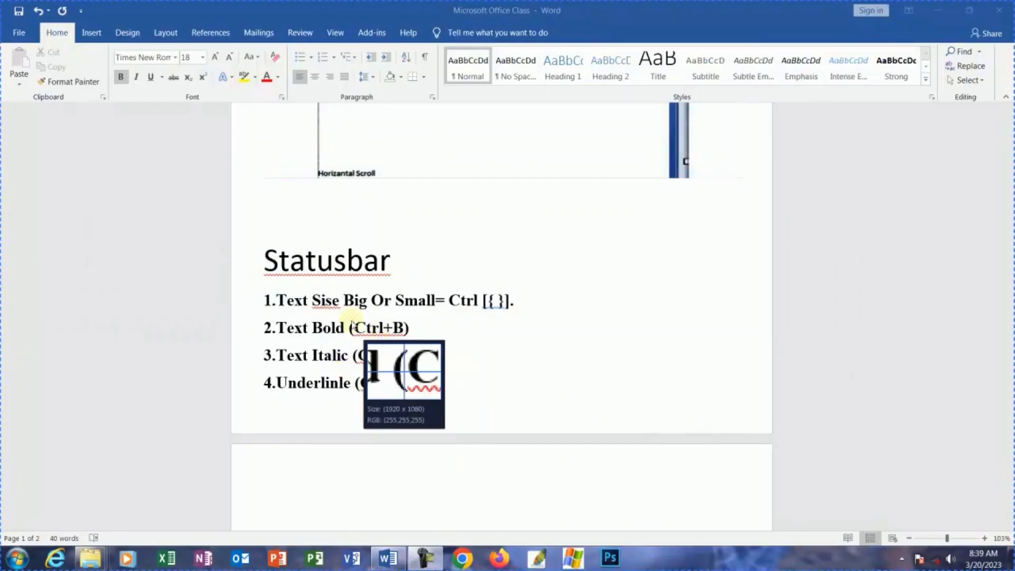
drag(347, 316, 434, 347)
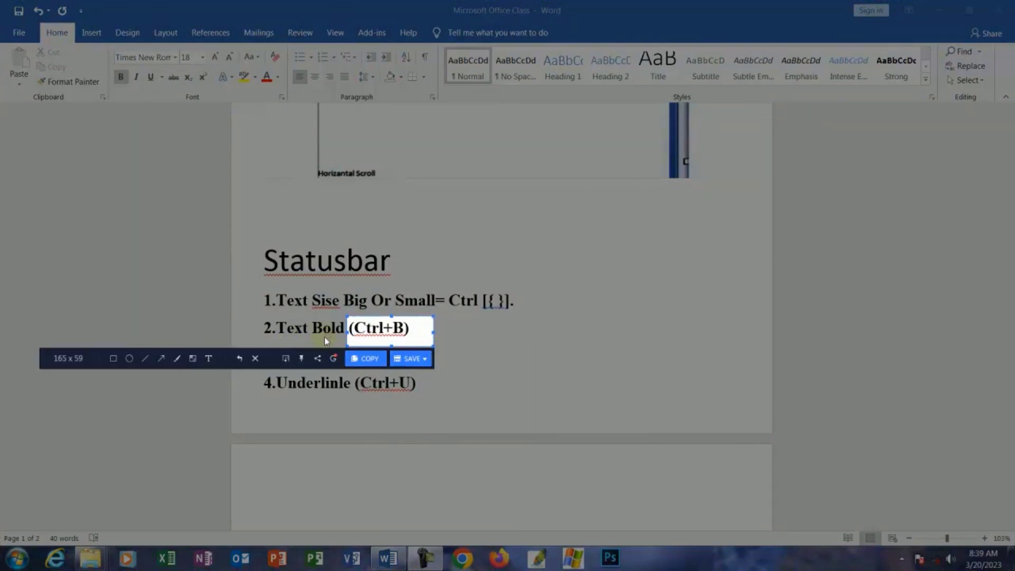
click(255, 361)
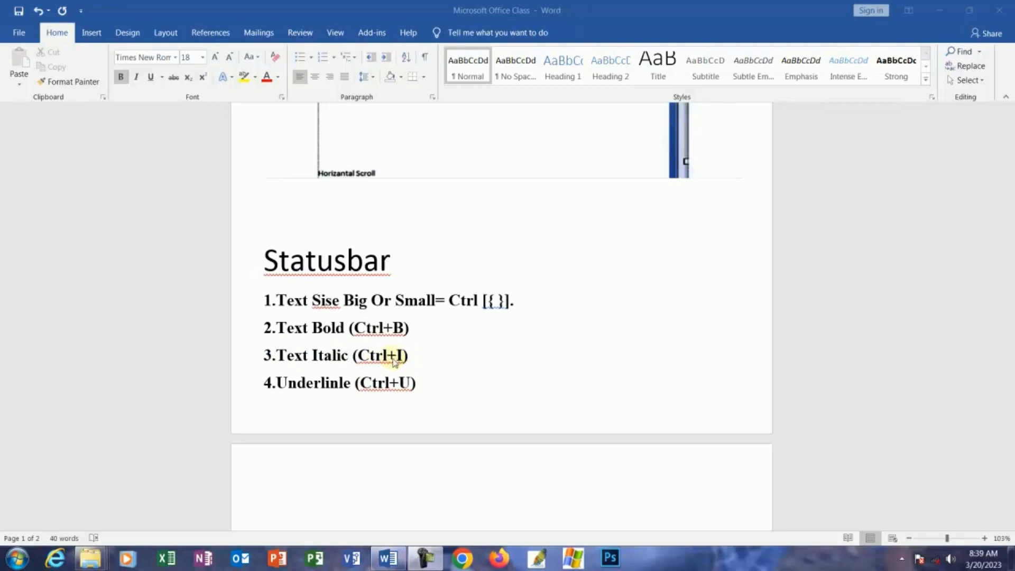
Step: Frame the bracketed shortcut in the Text Italic line with a screen-capture selection and discard the capture
key(ctrl+i)
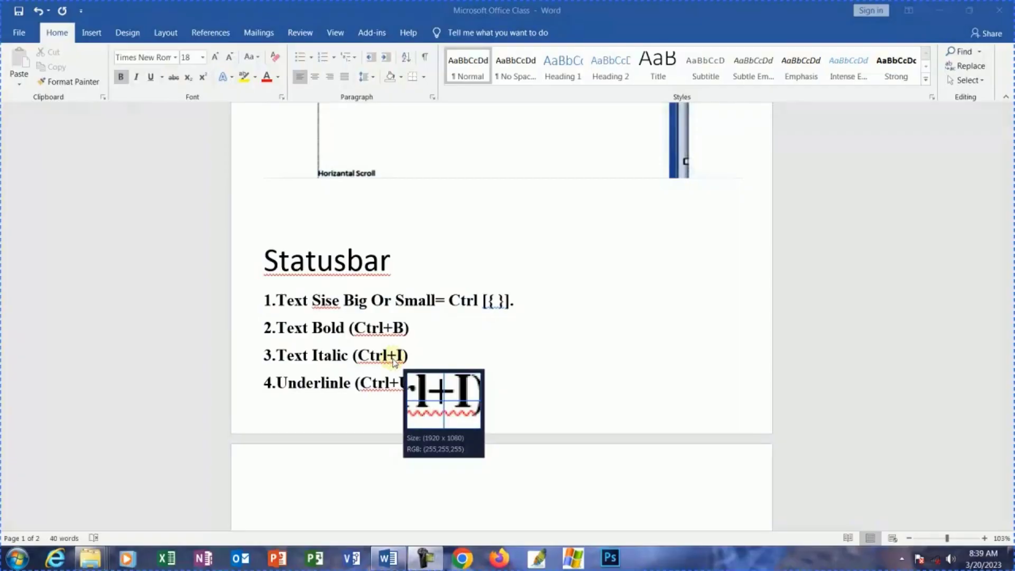
drag(352, 345, 388, 363)
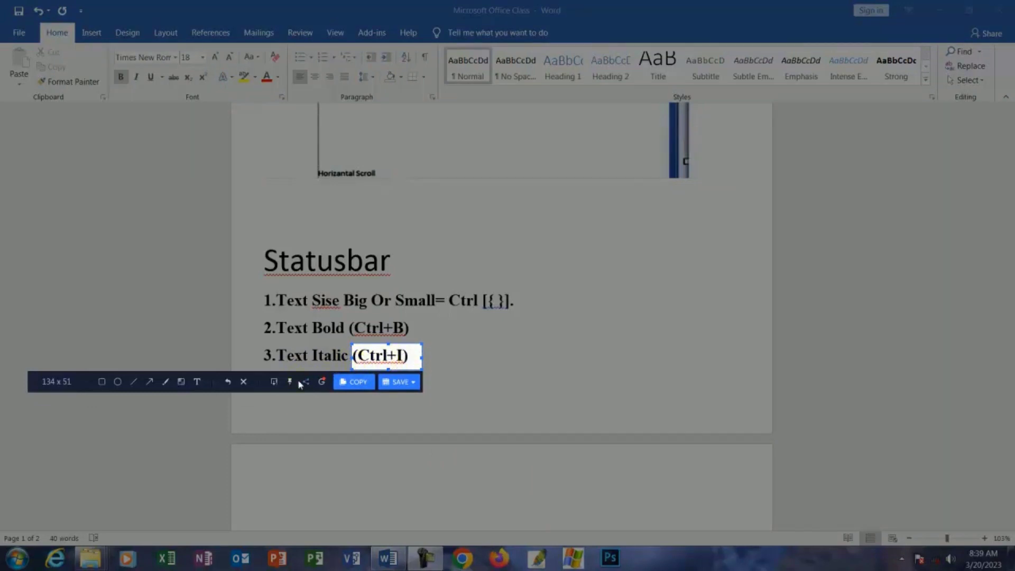
click(244, 382)
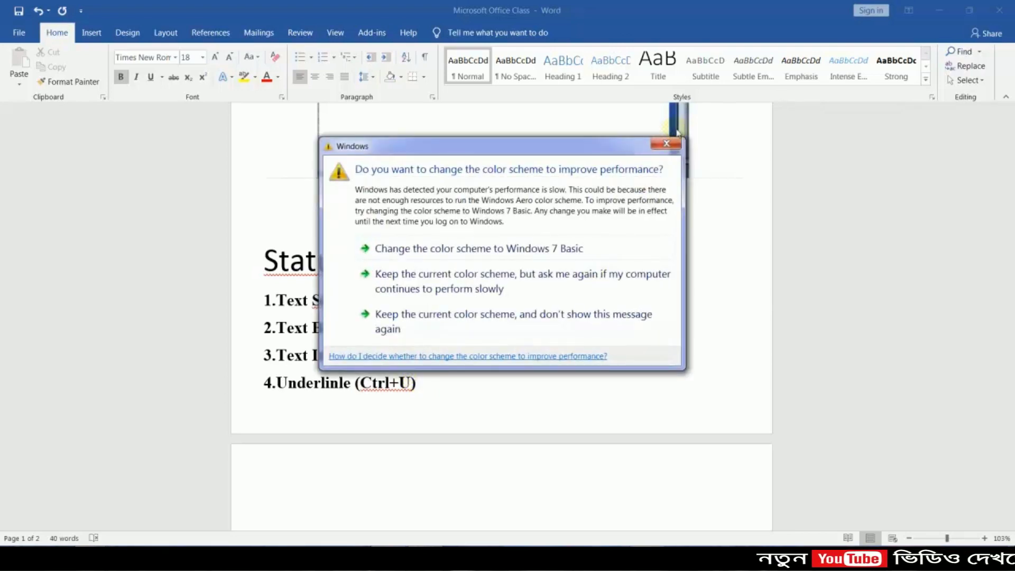
Step: Dismiss the Windows color scheme dialog and briefly frame the bracketed shortcut in the Underlinle line with a screen-capture selection, discarding the capture
click(663, 143)
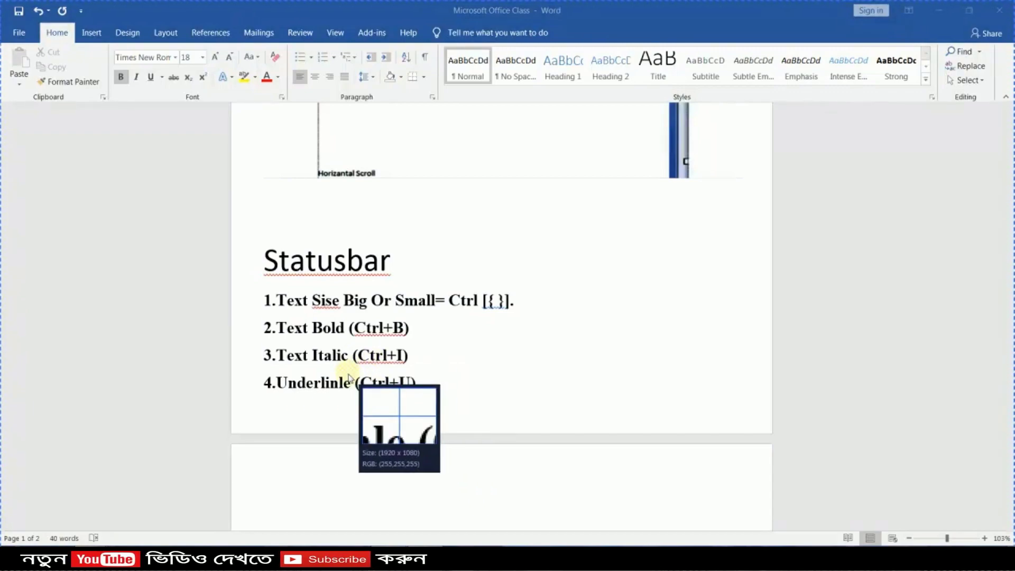
drag(357, 371, 439, 401)
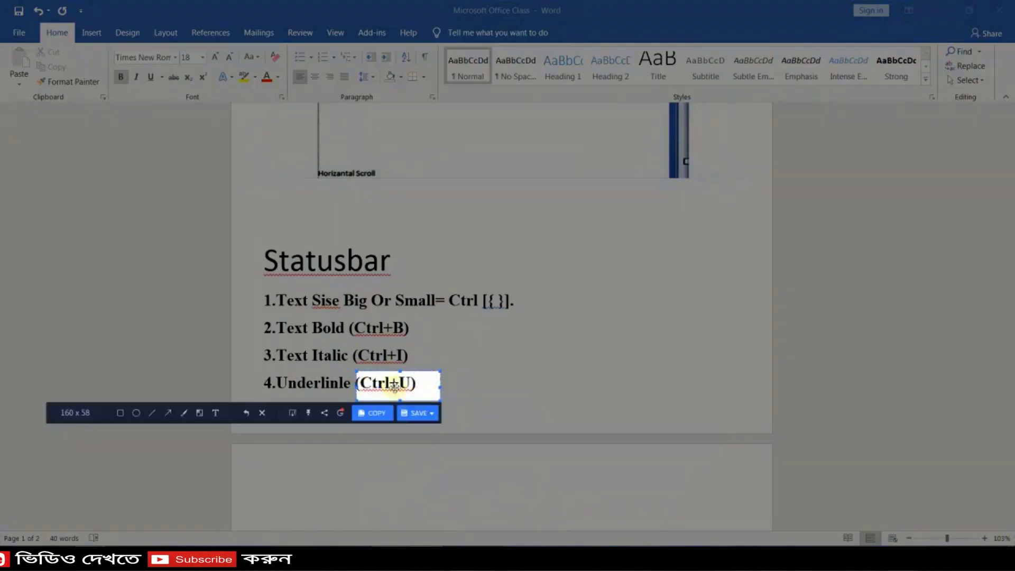
click(261, 413)
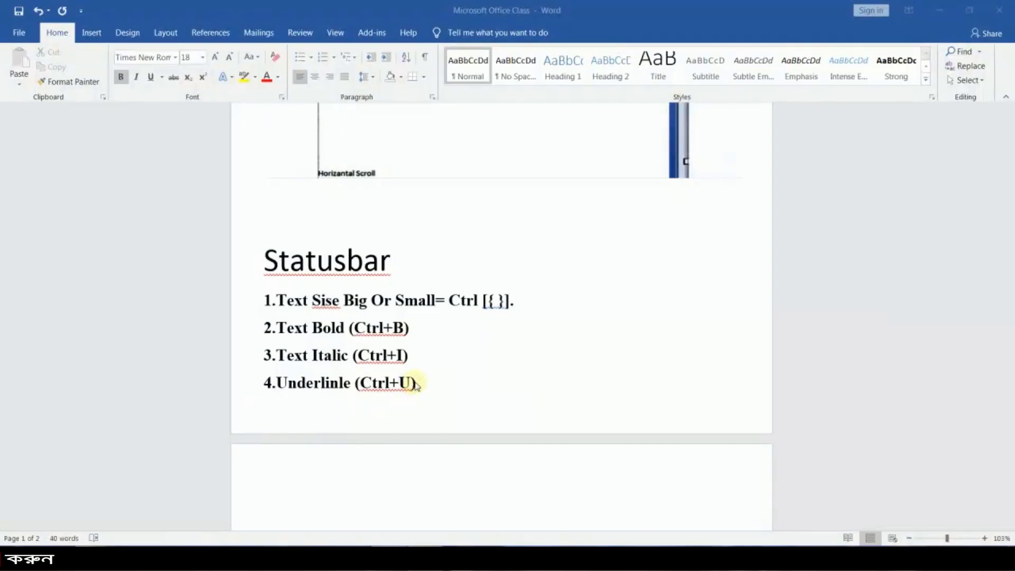
Step: Place the cursor before Align Left in the Alignment Or Paragraph note on page 2
click(419, 329)
scroll(419, 344, down, 5)
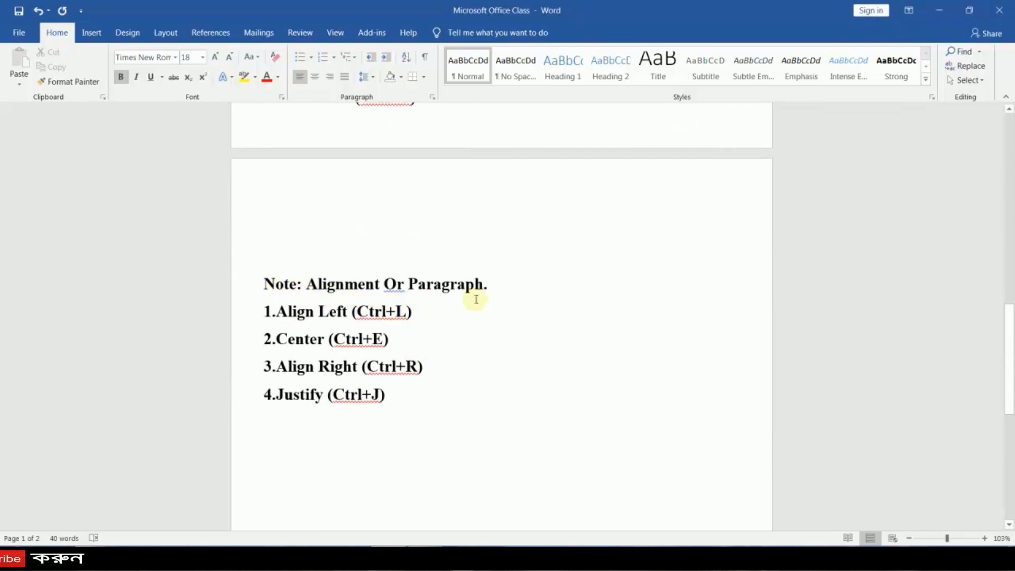
scroll(360, 335, down, 1)
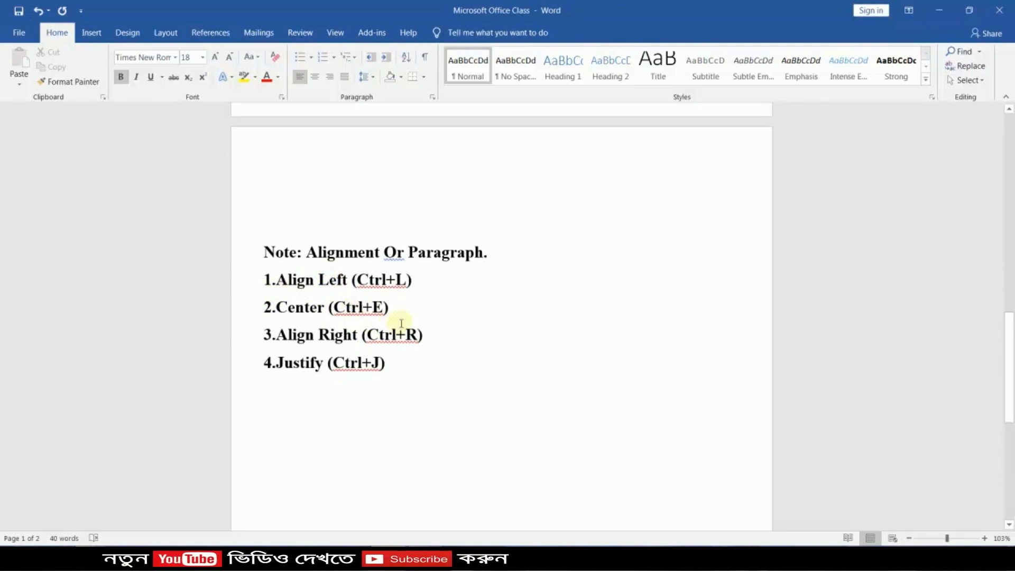
click(275, 280)
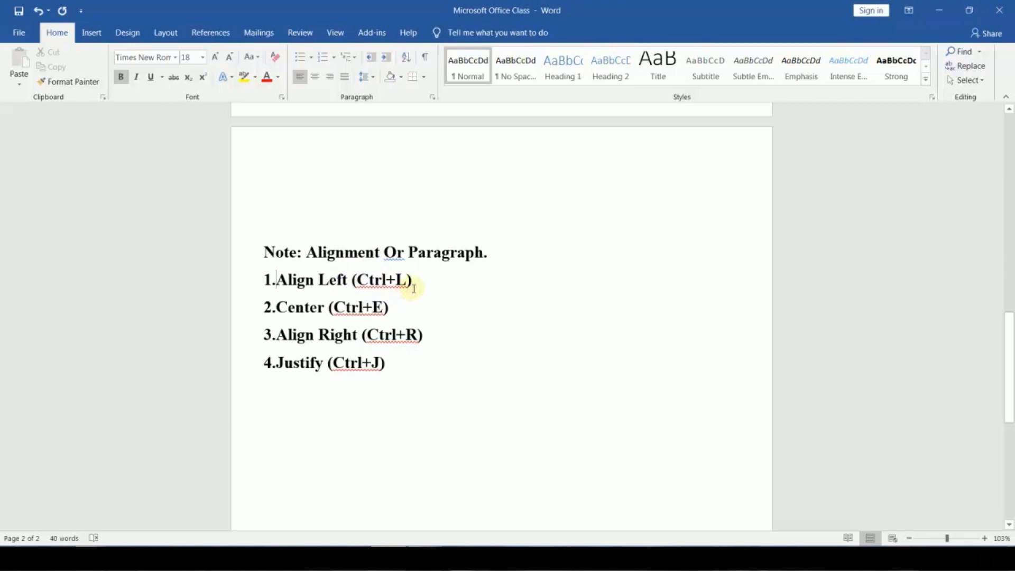
Step: Frame the bracketed shortcut in the Align Left line with a screen-capture selection and discard the capture
key(Print)
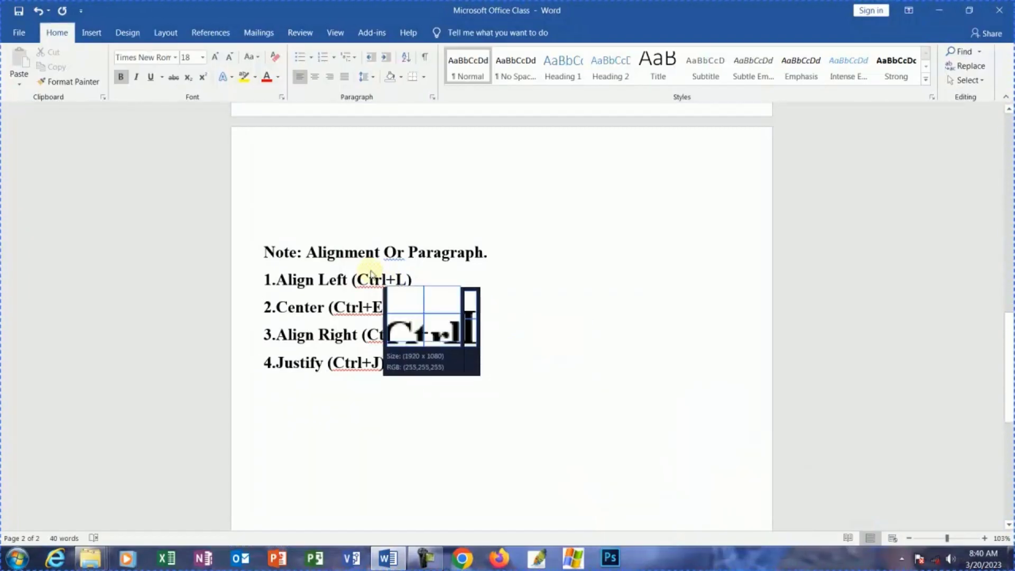
drag(349, 263, 438, 296)
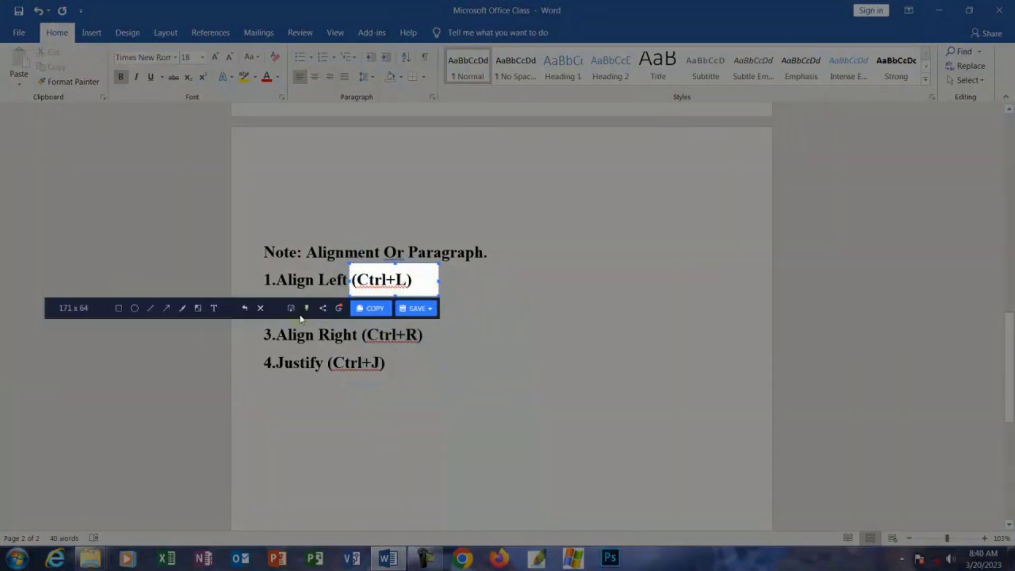
click(261, 308)
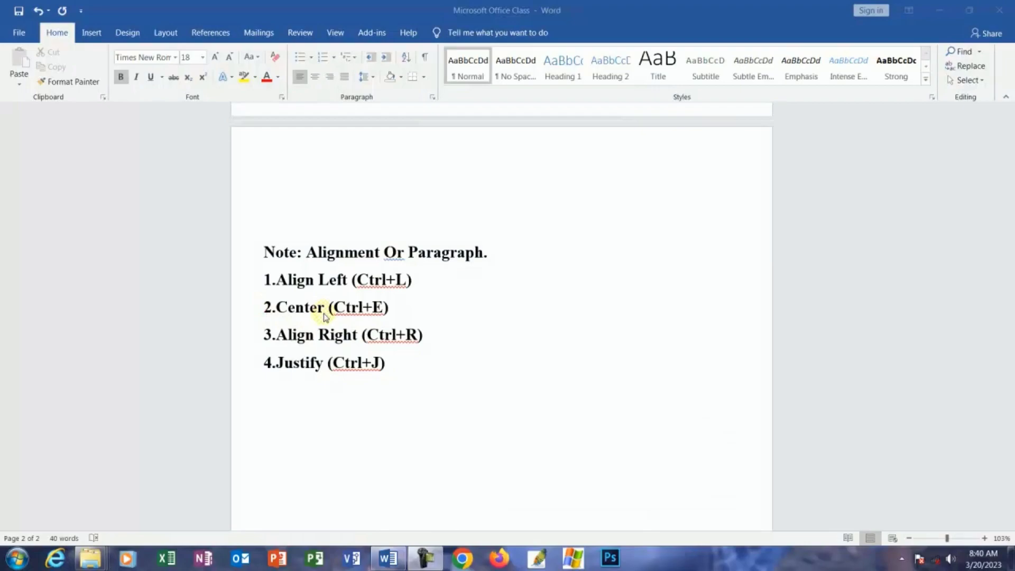
Step: Frame the bracketed shortcut in the Center line with a screen-capture selection and discard the capture
key(Print)
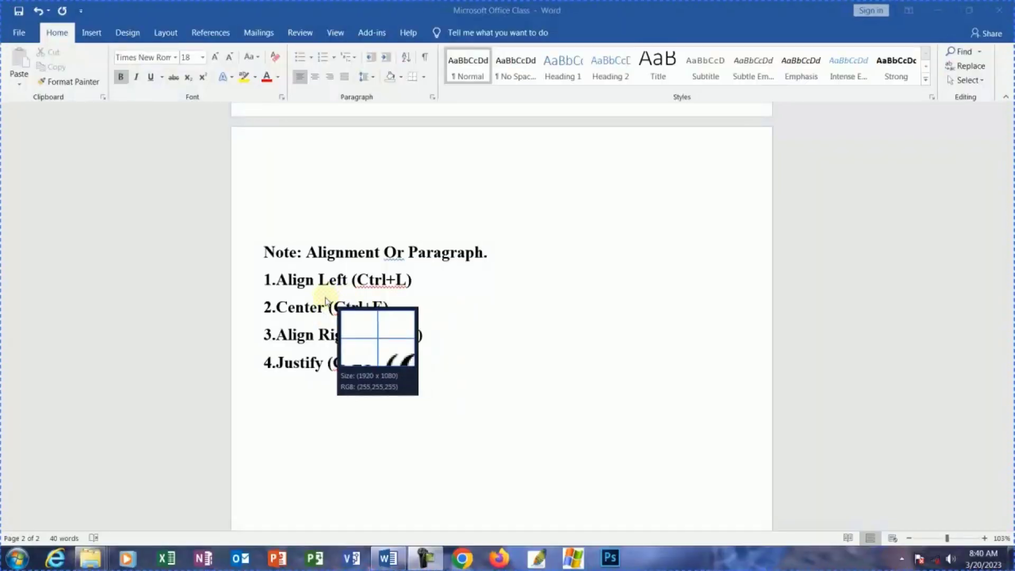
drag(327, 290, 410, 328)
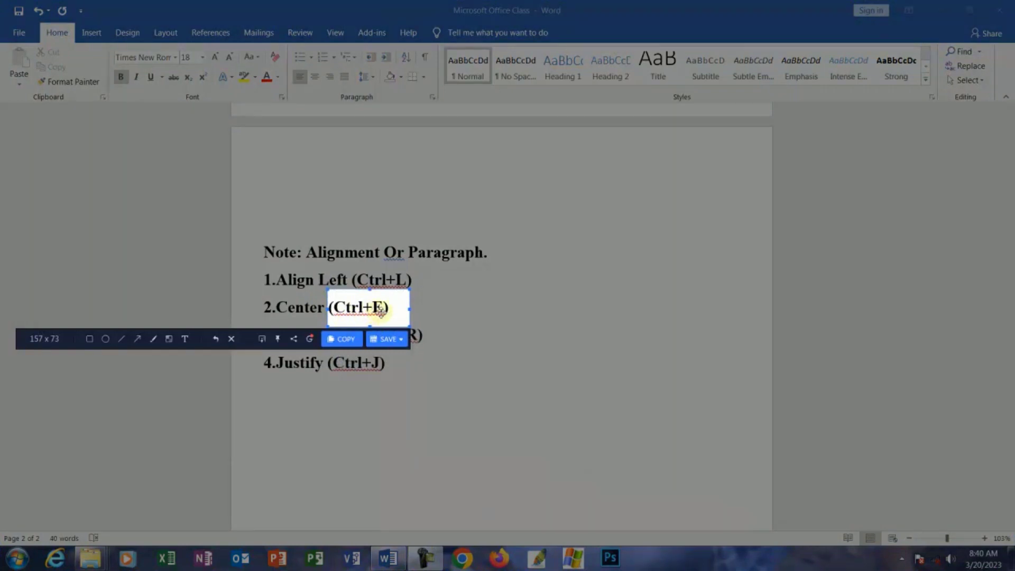
click(231, 338)
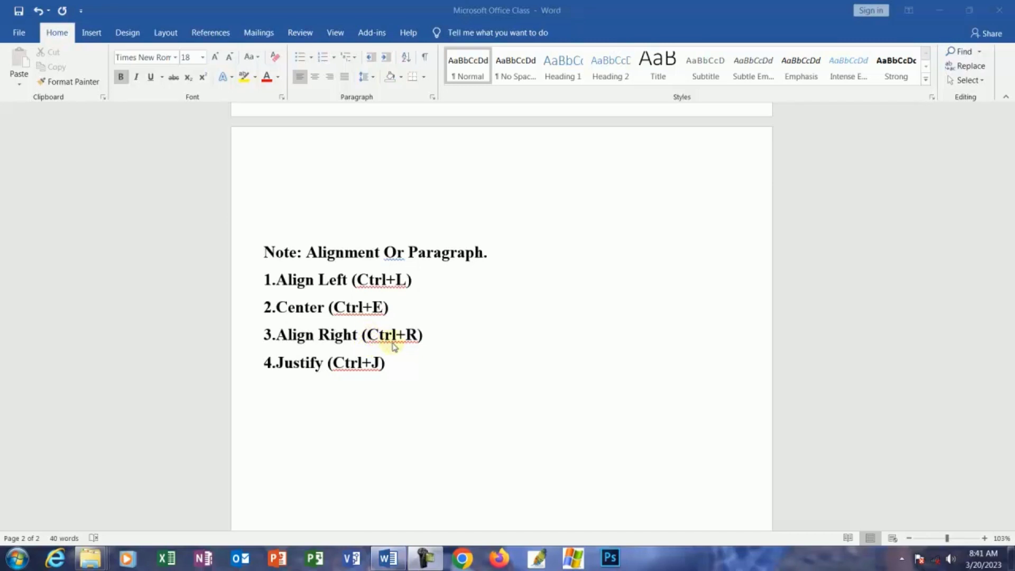
Step: Frame the bracketed shortcut in the Align Right line with a screen-capture selection and discard the capture
key(Print)
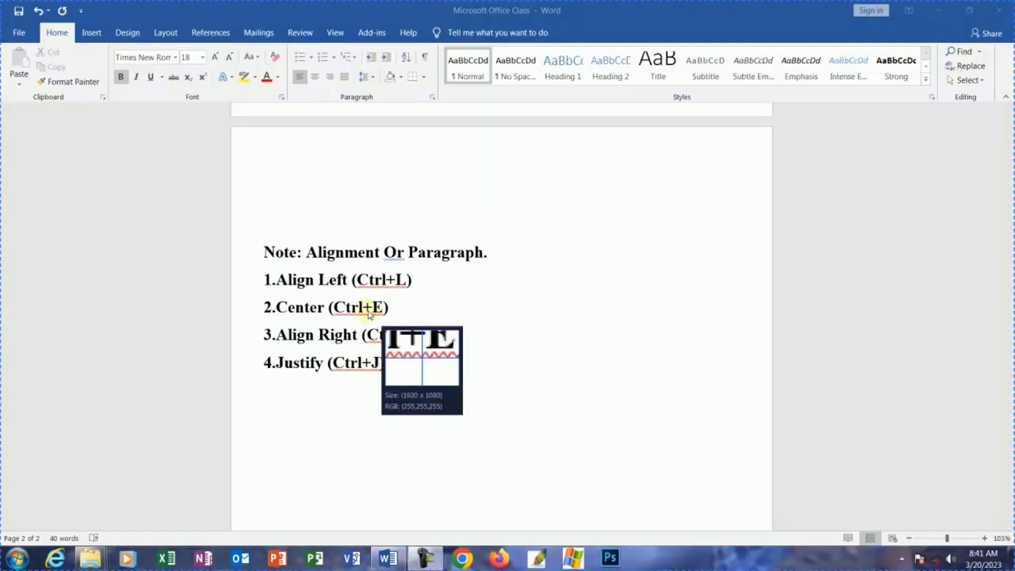
drag(361, 324, 456, 358)
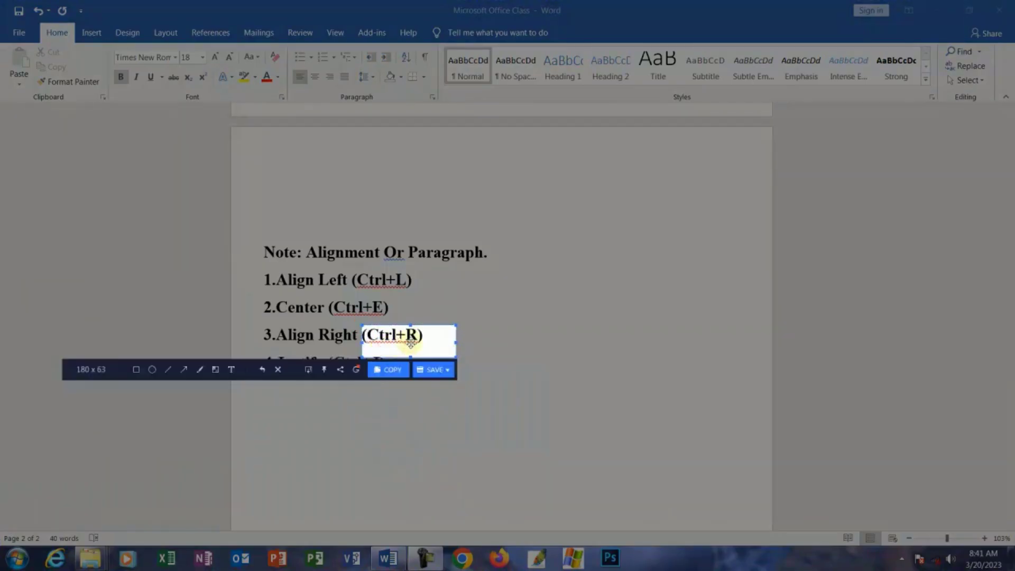
click(278, 370)
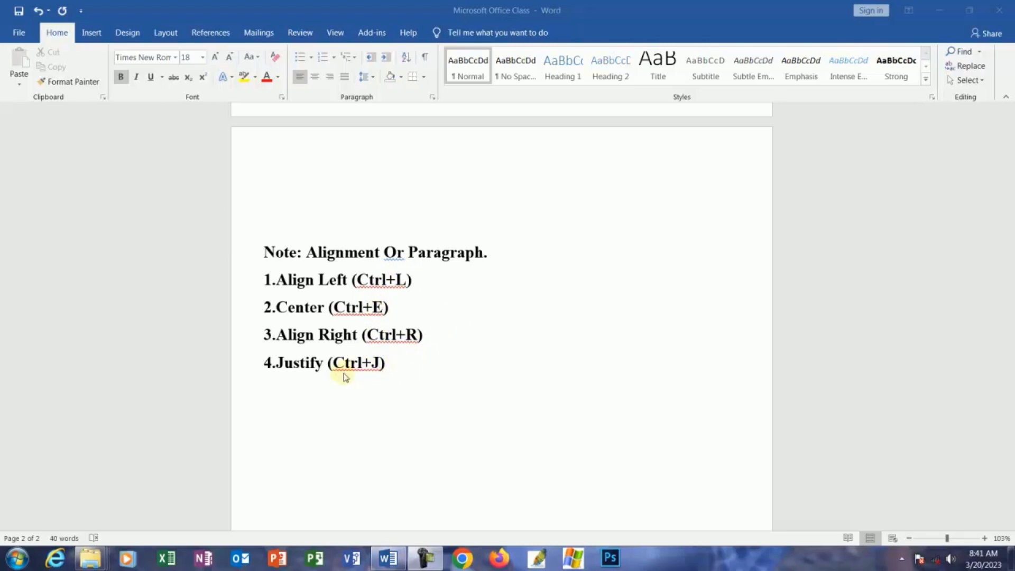
Step: Frame the bracketed shortcut in the Justify line with a screen-capture selection and discard the capture
key(Print)
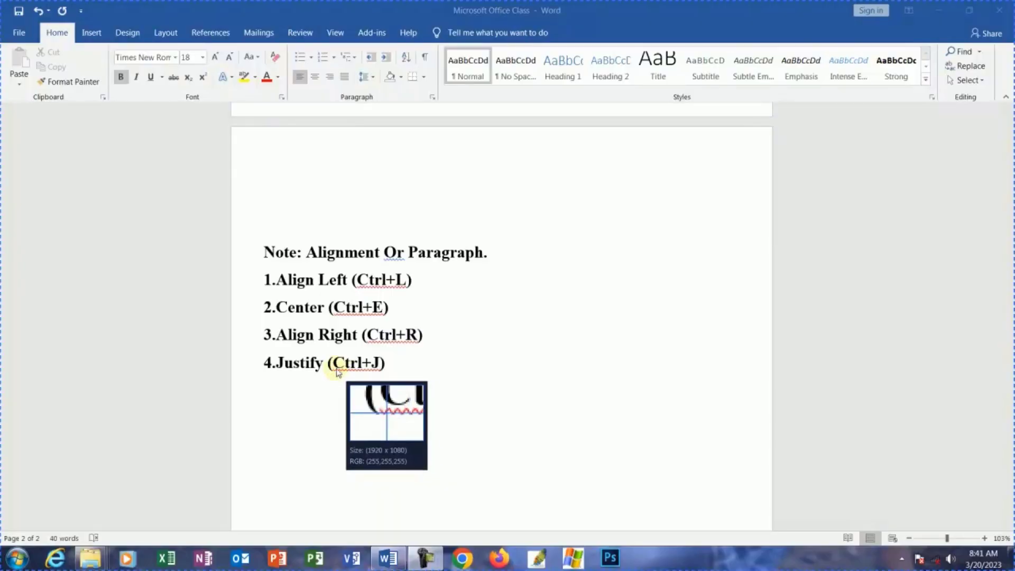
drag(321, 347, 390, 401)
drag(446, 396, 446, 395)
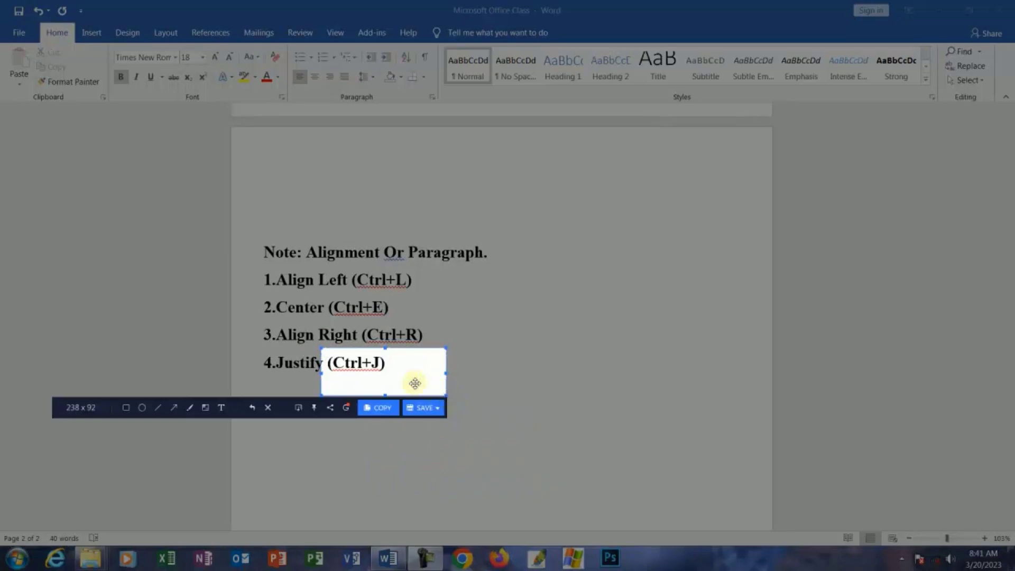
click(270, 409)
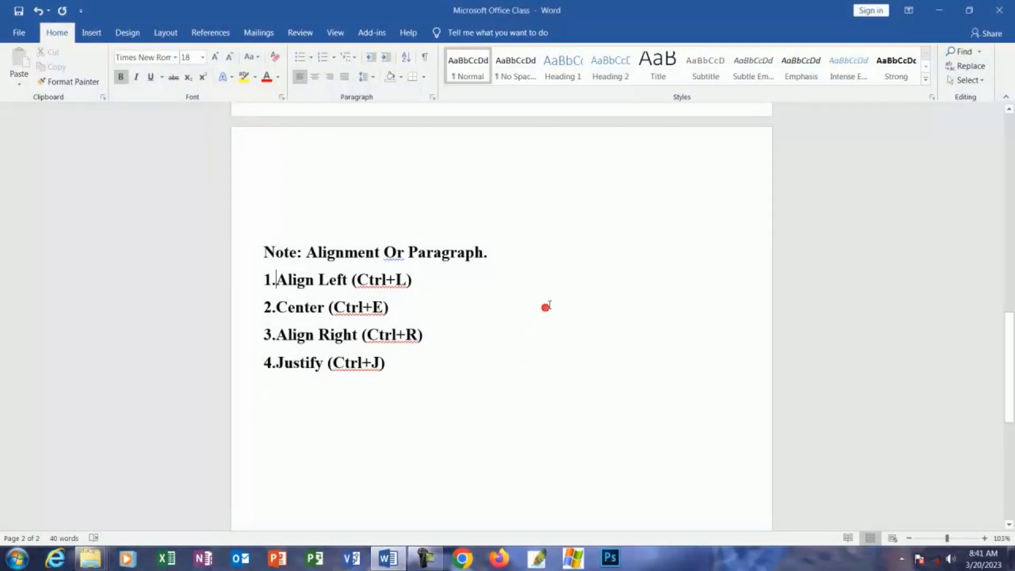
Step: Return to the title at the start of the document, minimize the document window and refresh the desktop
scroll(546, 312, up, 6)
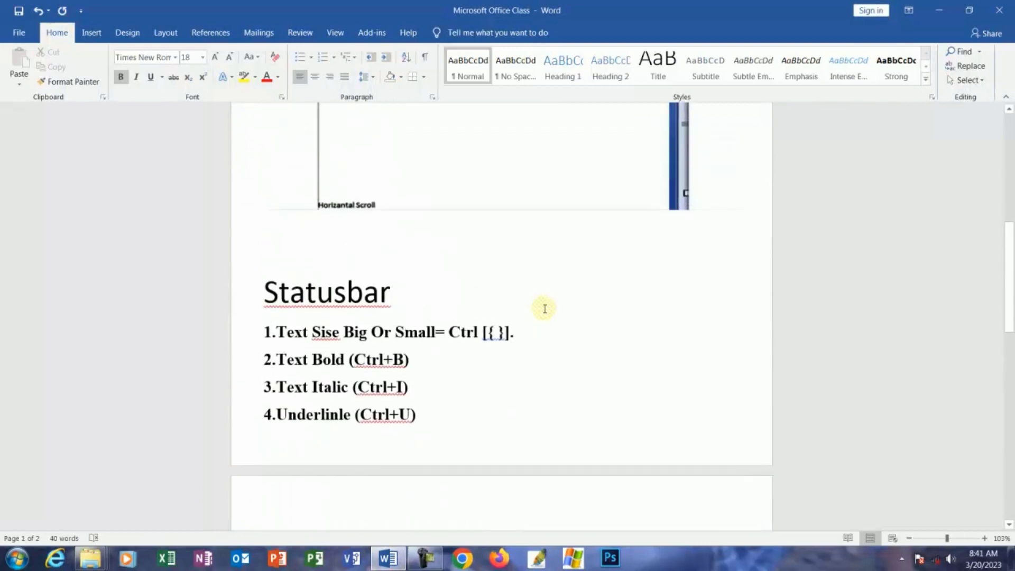
scroll(544, 309, up, 10)
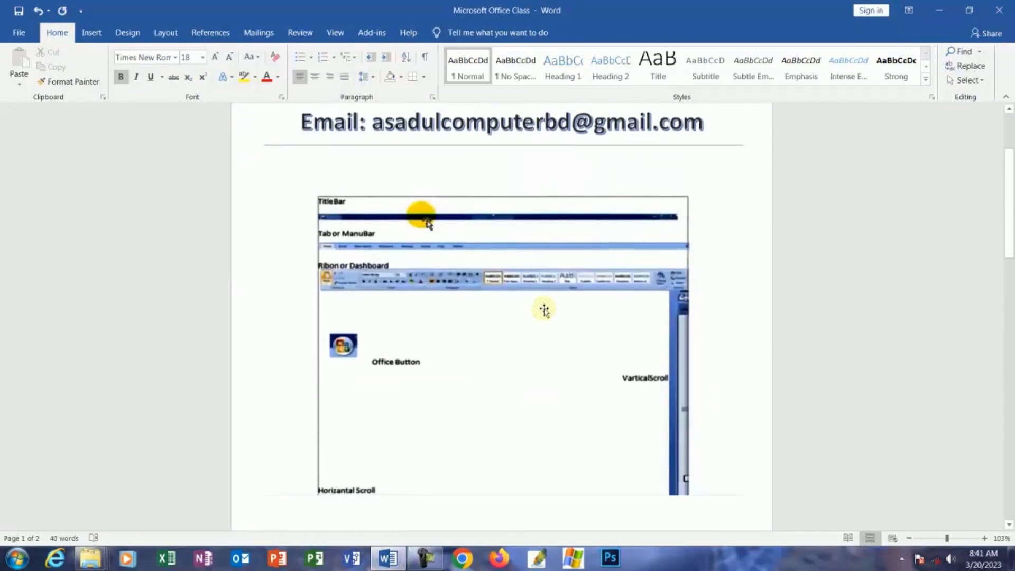
scroll(544, 310, up, 1)
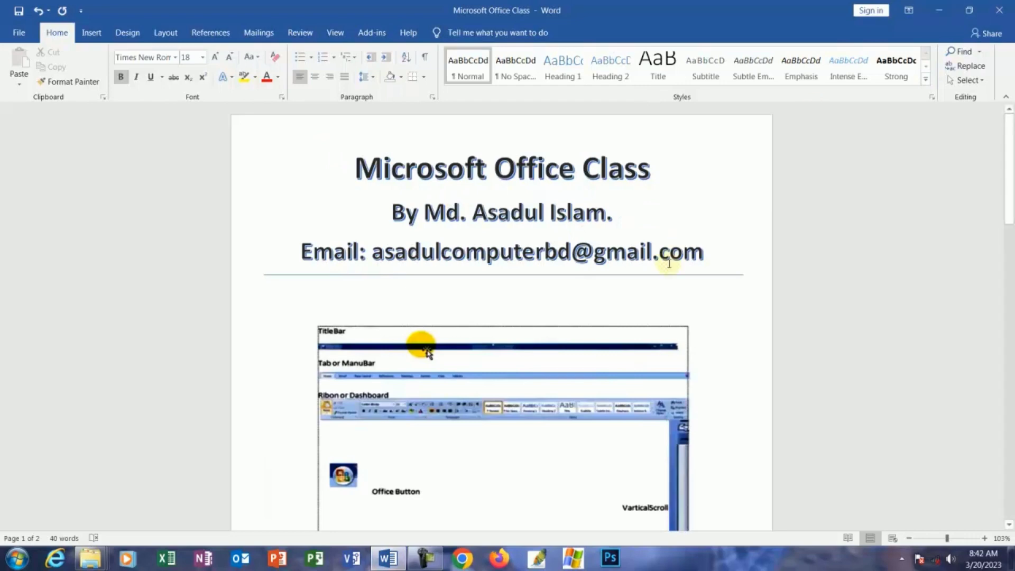
click(938, 10)
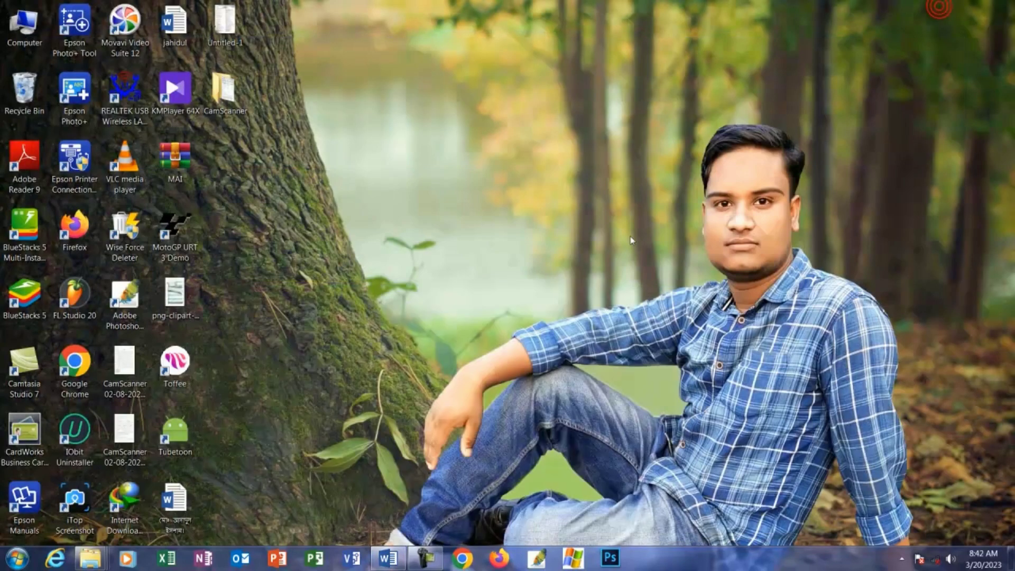
right_click(494, 141)
right_click(535, 173)
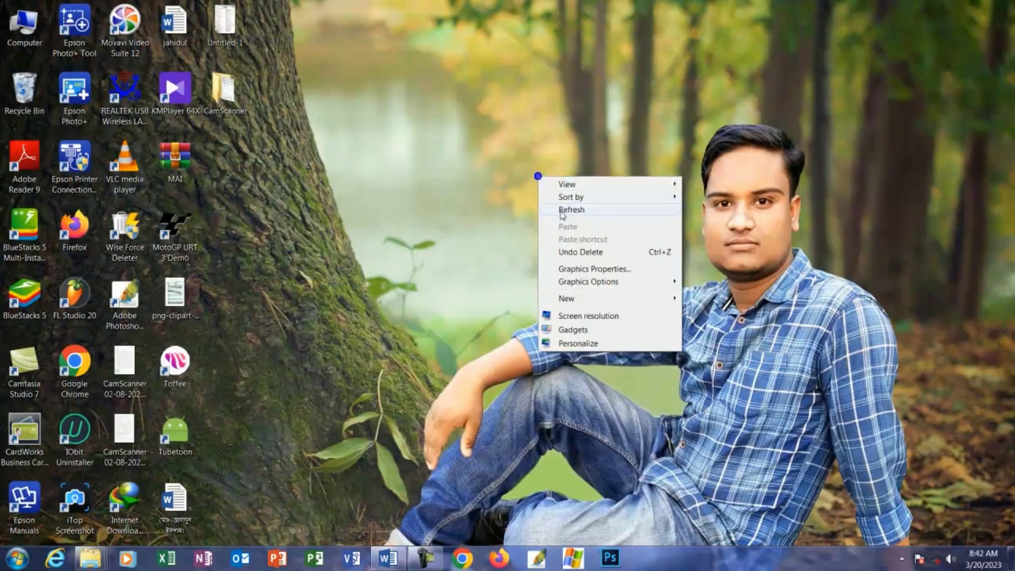
click(560, 209)
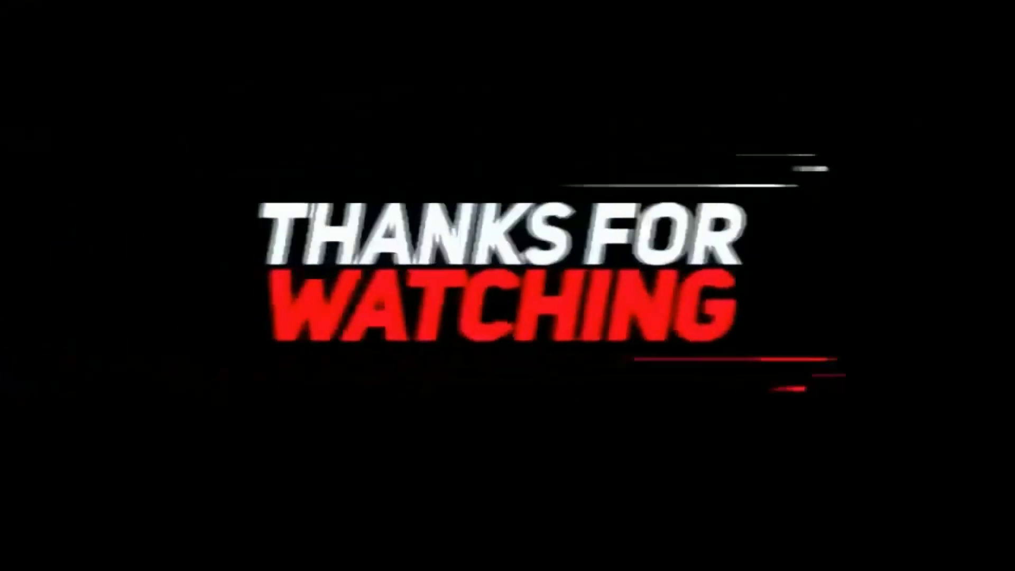